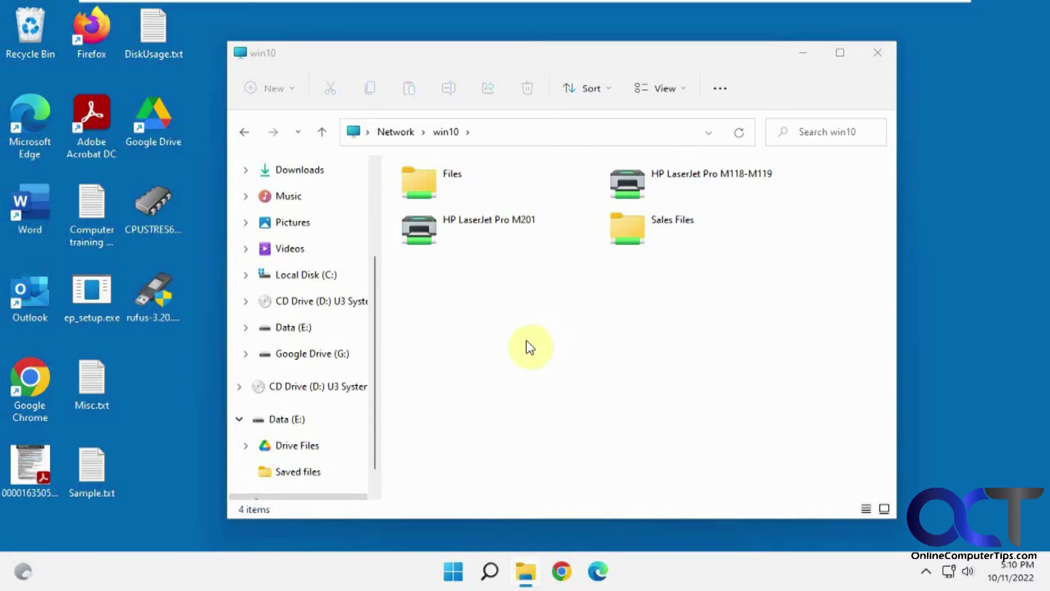
Check the win10 network path, peek into Sales Files, and return to the win10 share listing.
{"action": "left_click", "coordinate": [557, 130]}
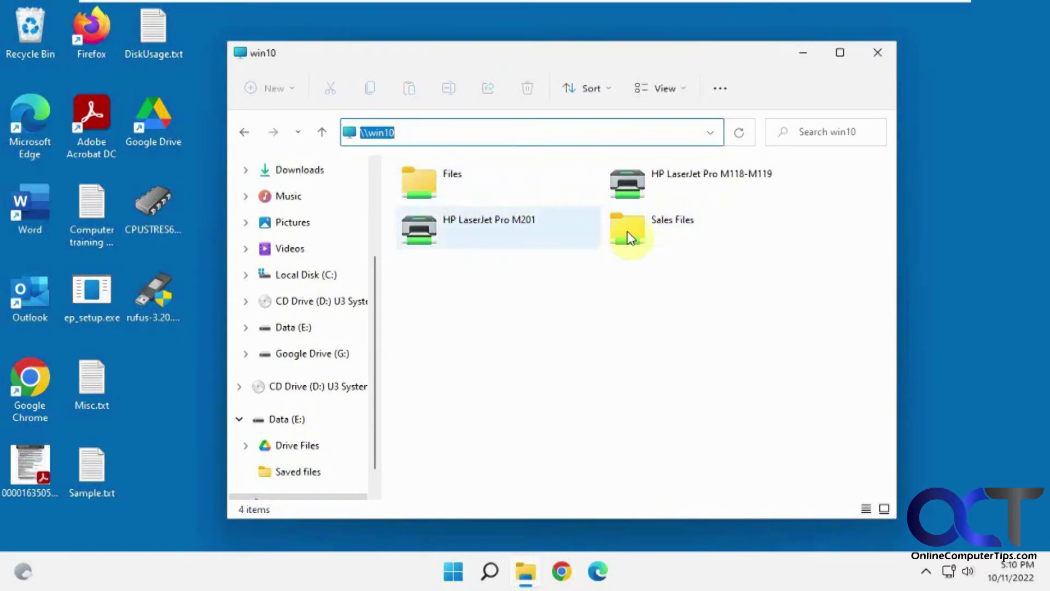
{"action": "double_click", "coordinate": [641, 234]}
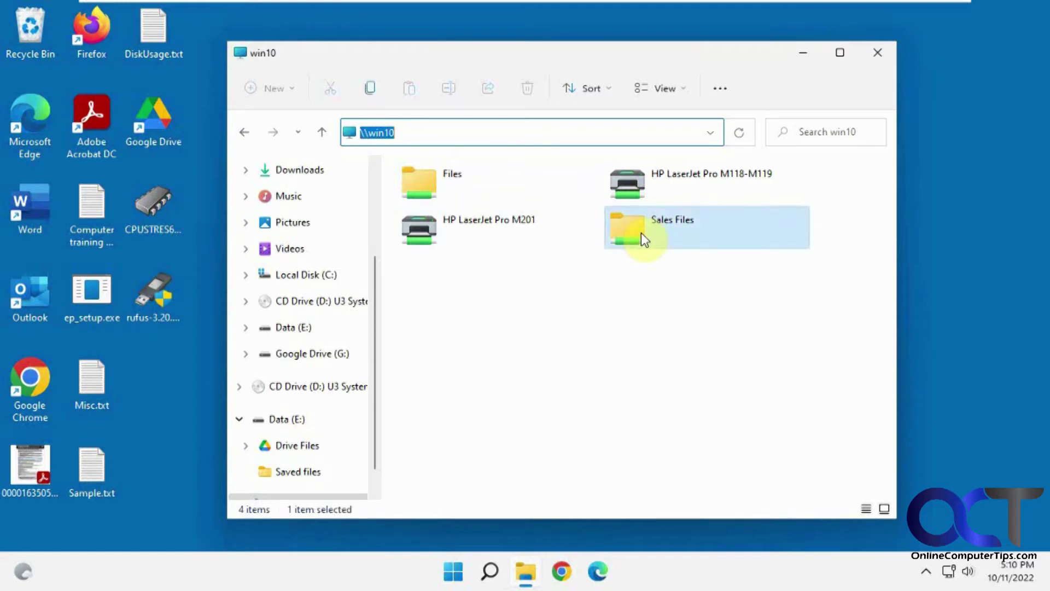
{"action": "left_click", "coordinate": [247, 133]}
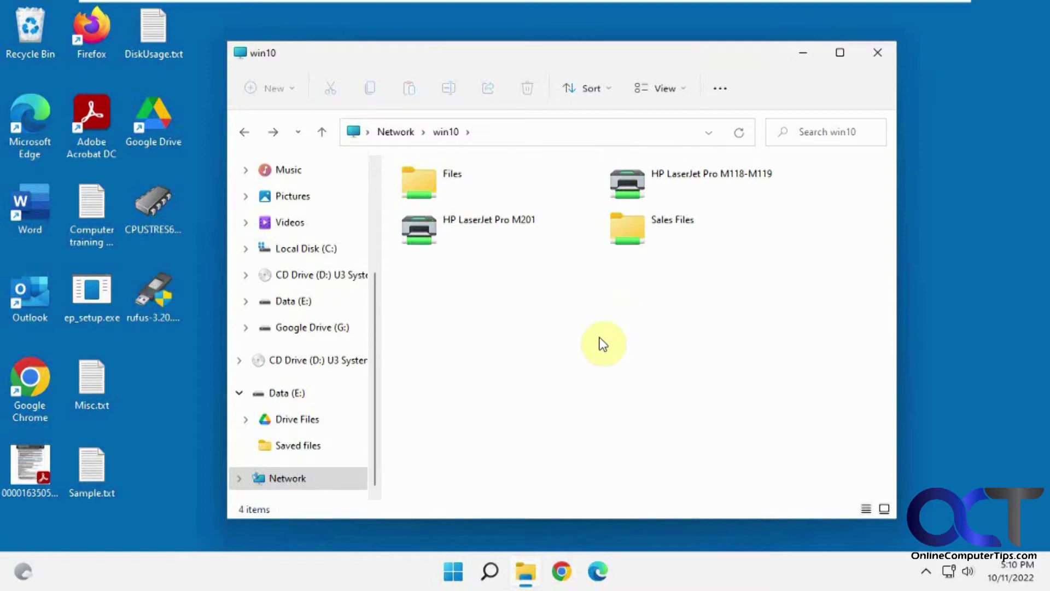
Enable offline files through Sync Center's Manage offline files and restart the computer.
{"action": "left_click", "coordinate": [491, 572]}
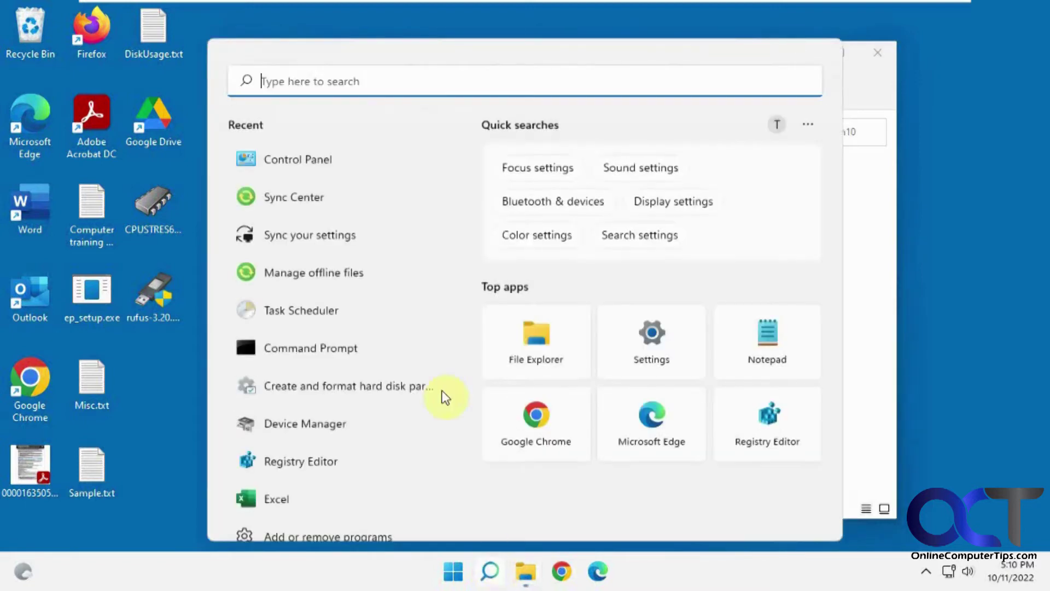
{"action": "left_click", "coordinate": [311, 205]}
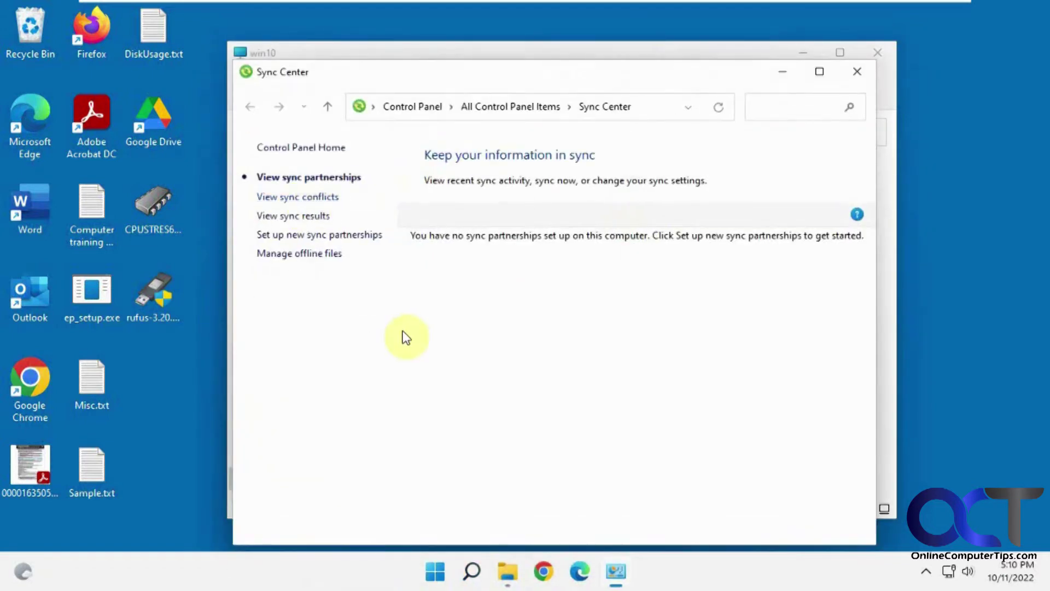
{"action": "left_click", "coordinate": [321, 261]}
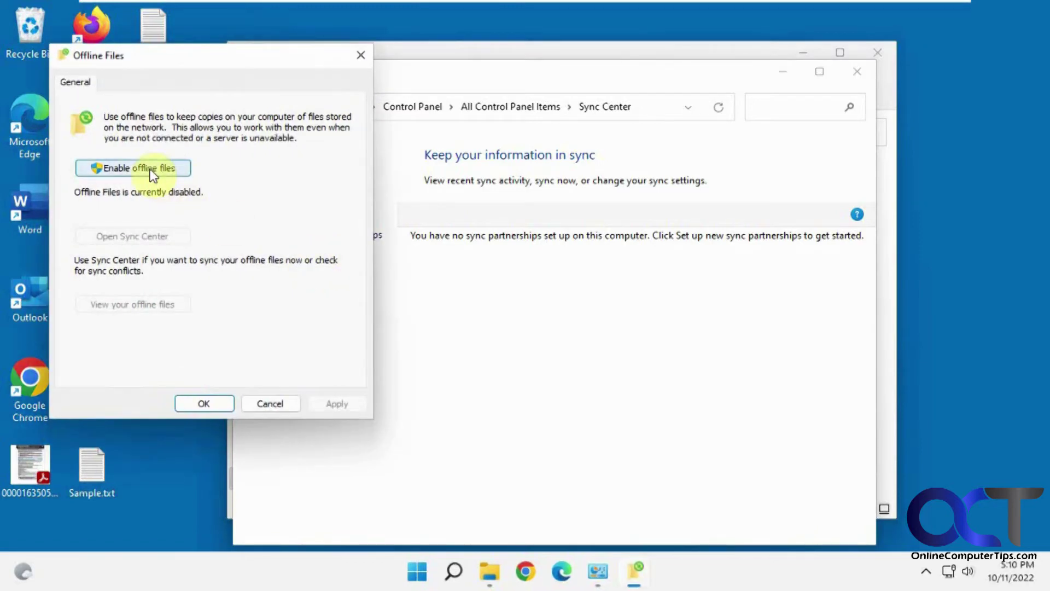
{"action": "left_click", "coordinate": [152, 169]}
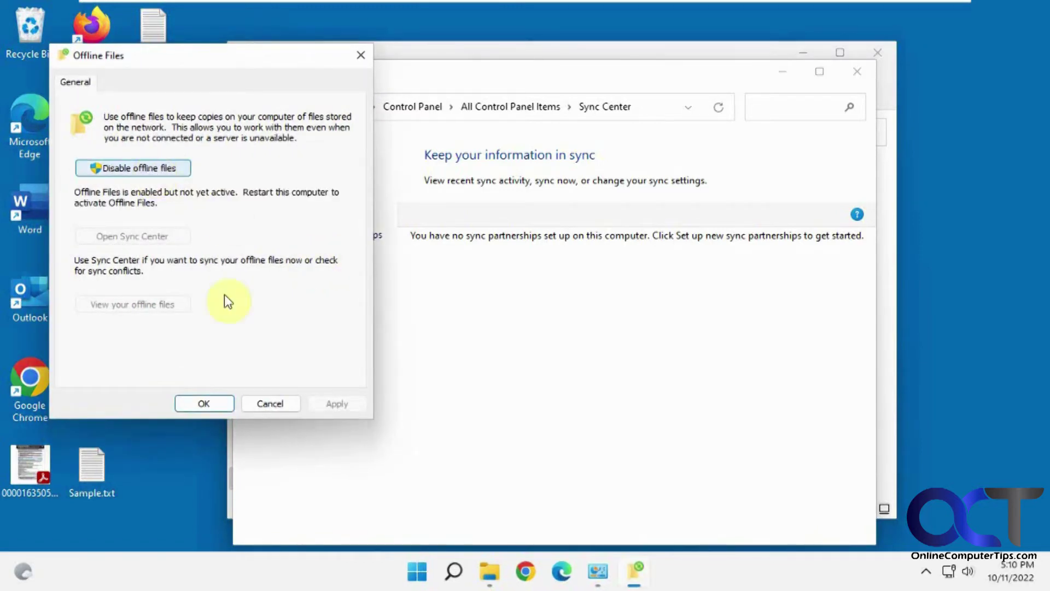
{"action": "left_click", "coordinate": [200, 403]}
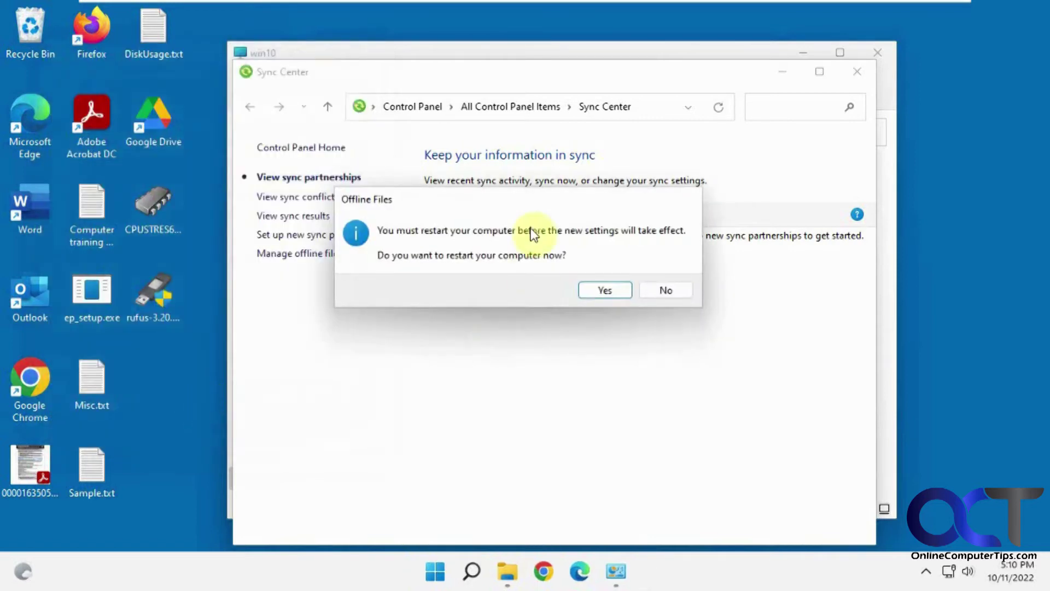
{"action": "left_click", "coordinate": [603, 291]}
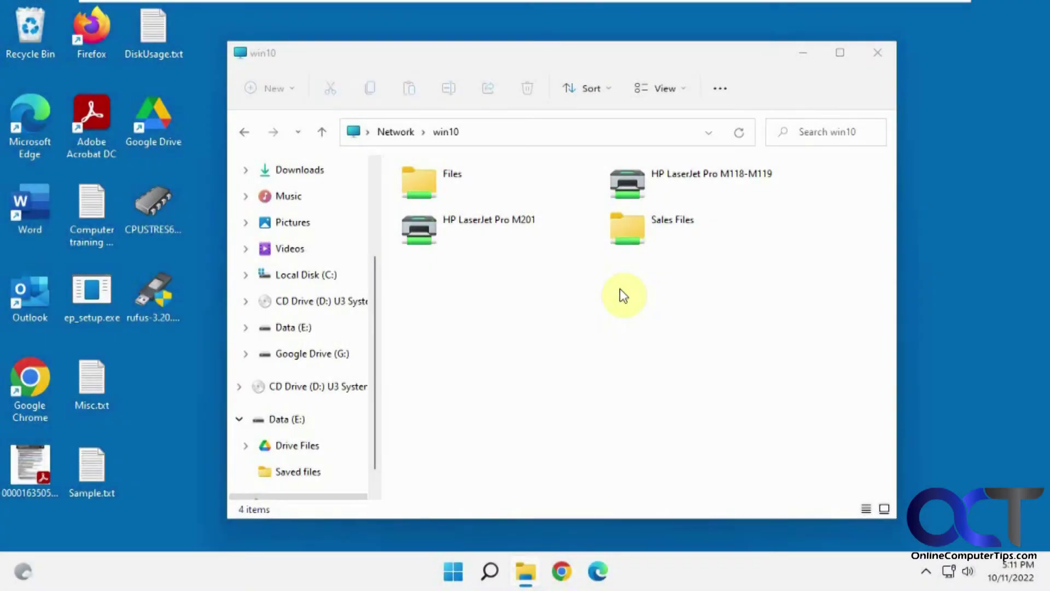
Make the win10 Sales Files share always available offline and close the summary reporting 1 error.
{"action": "right_click", "coordinate": [631, 235]}
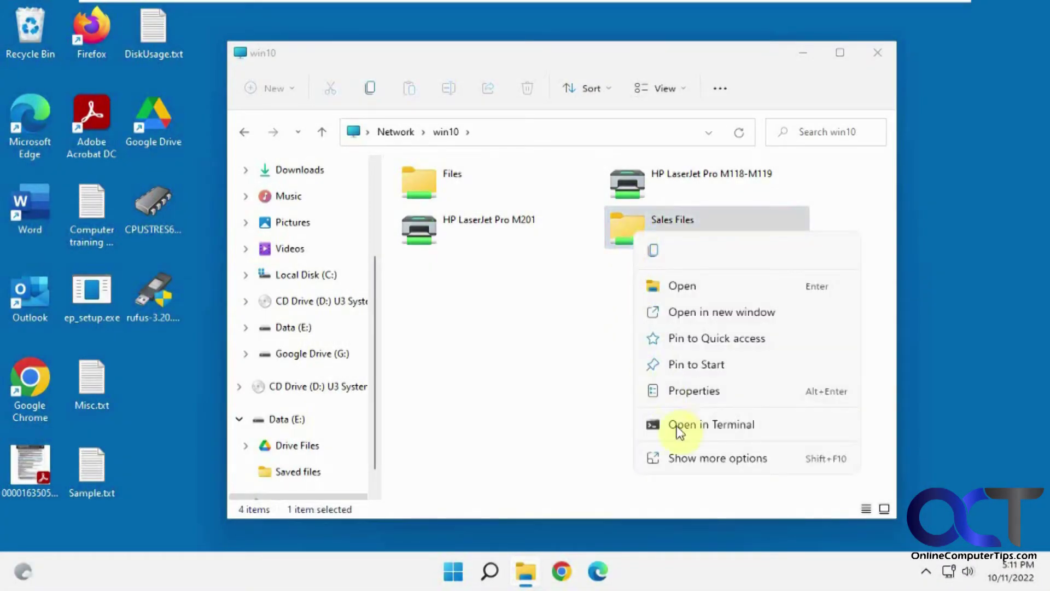
{"action": "left_click", "coordinate": [689, 456]}
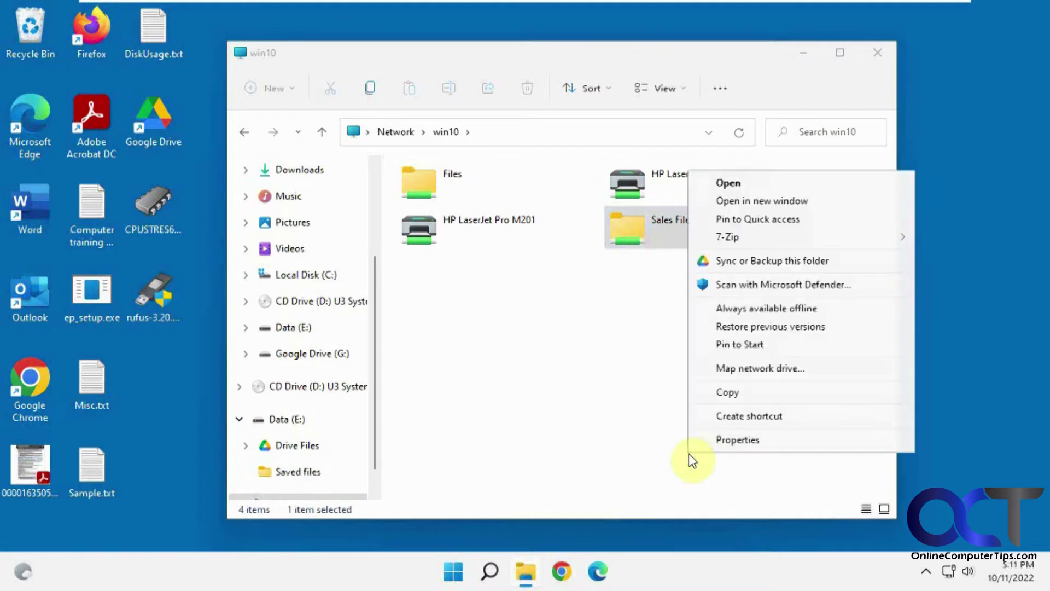
{"action": "left_click", "coordinate": [743, 309]}
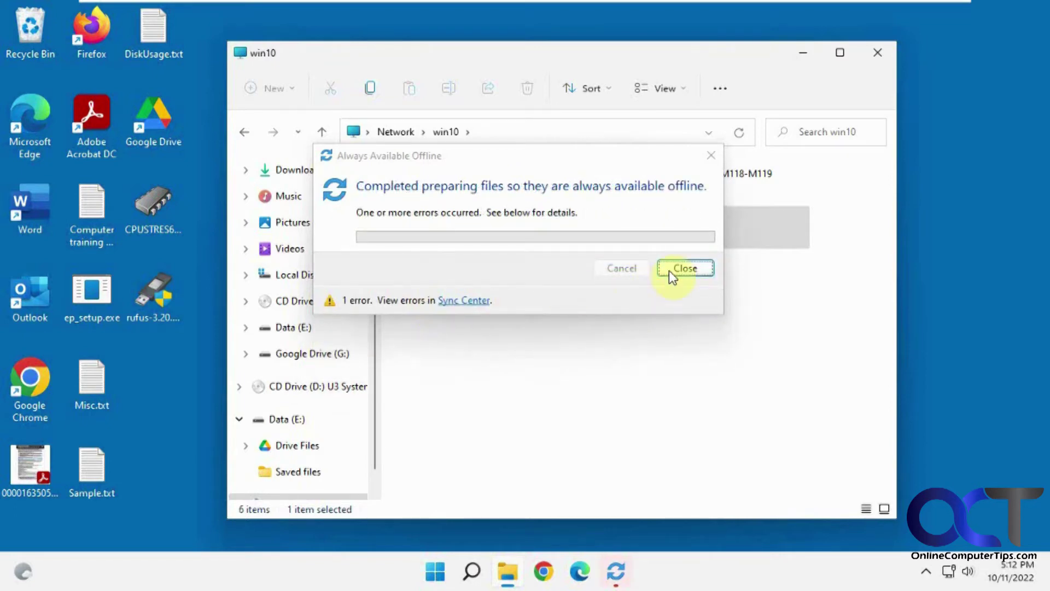
{"action": "left_click", "coordinate": [685, 268]}
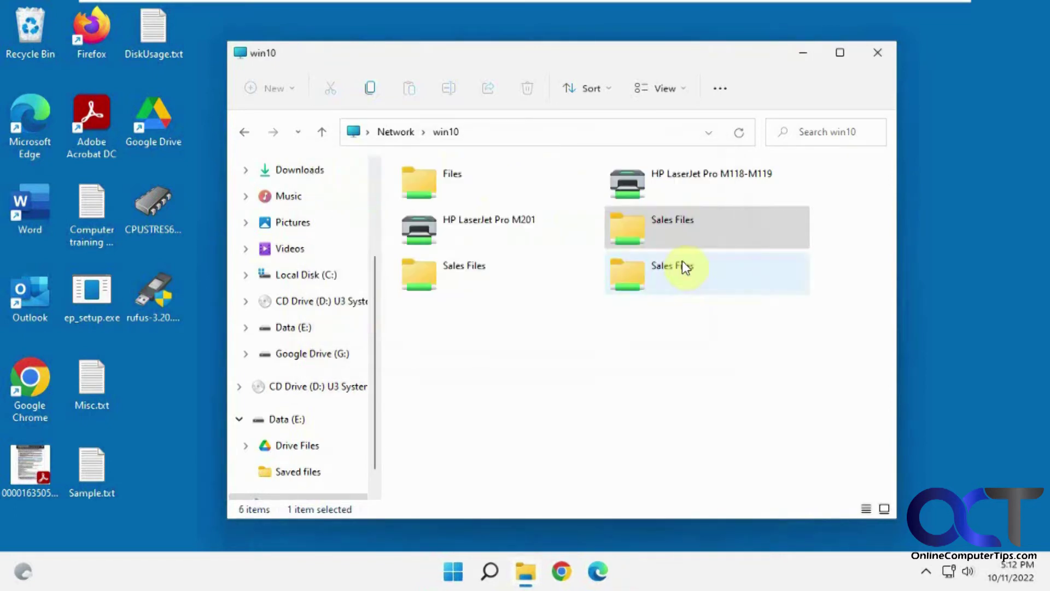
Open Sync Center and review the sync results, including the Sales Files file-in-use error.
{"action": "left_click", "coordinate": [491, 574]}
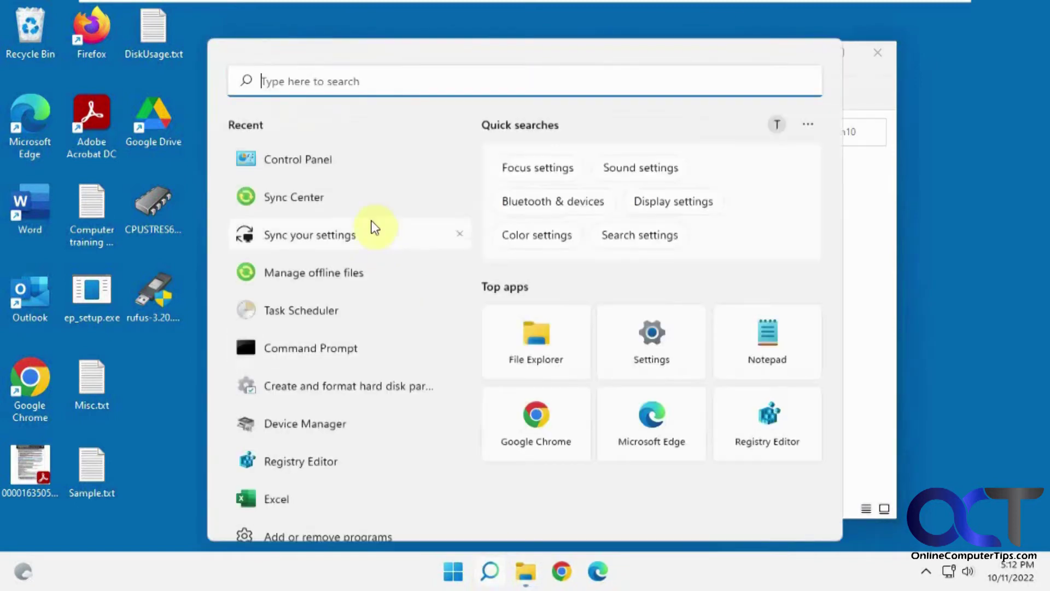
{"action": "left_click", "coordinate": [323, 197]}
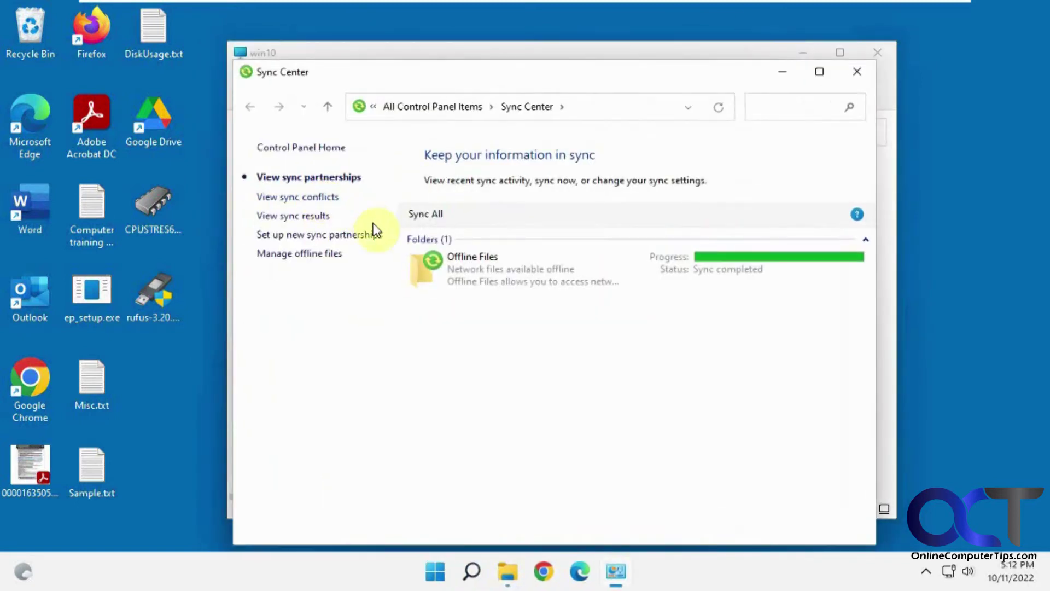
{"action": "left_click", "coordinate": [320, 198]}
{"action": "left_click", "coordinate": [317, 217]}
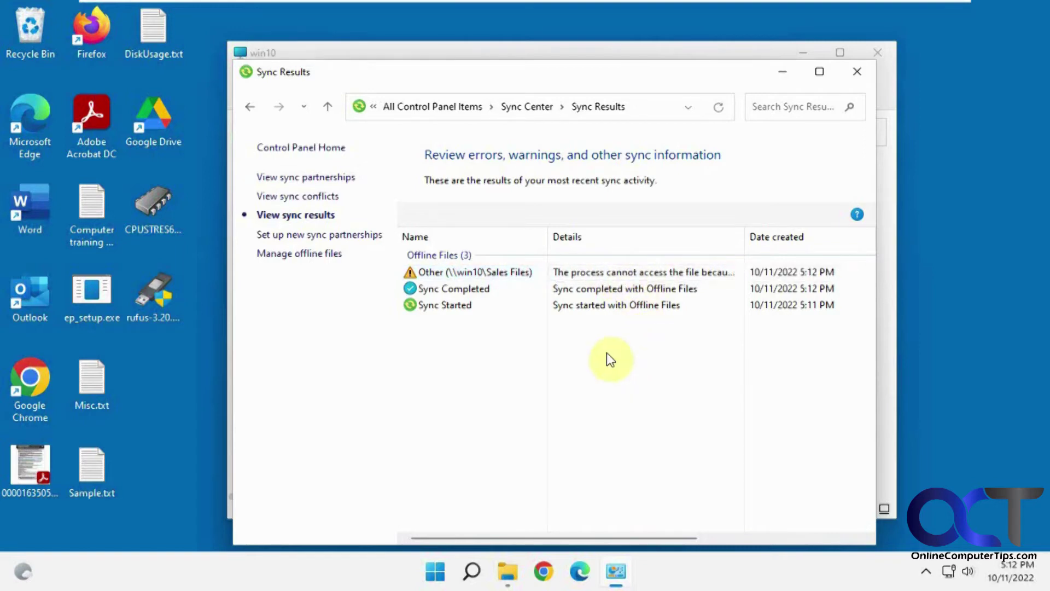
Browse the cached copy under Computers > win10 > Sales Files, check its Other folder, then return.
{"action": "left_click", "coordinate": [329, 254]}
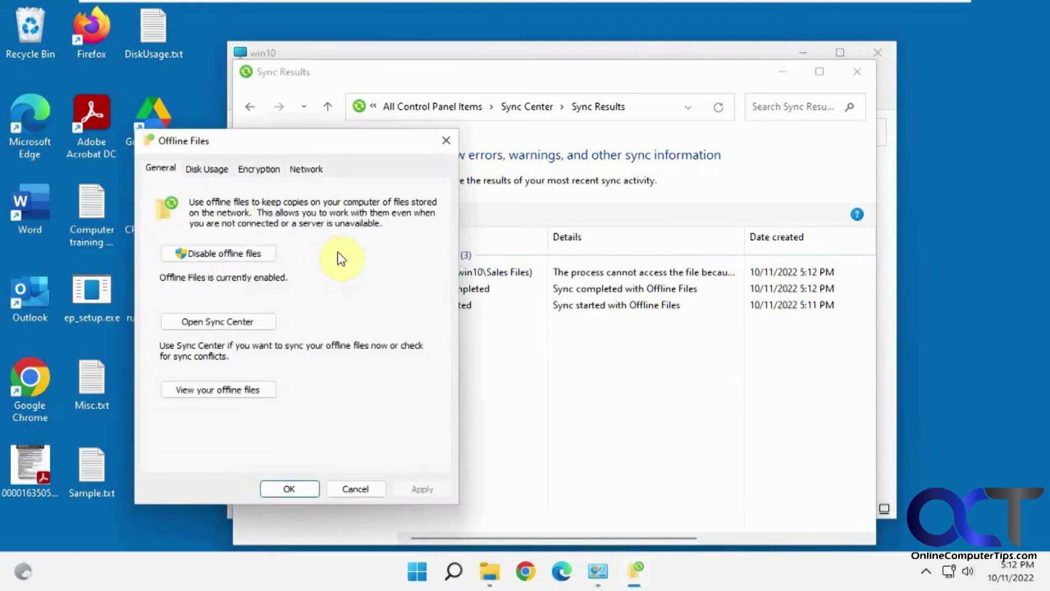
{"action": "left_click", "coordinate": [235, 390]}
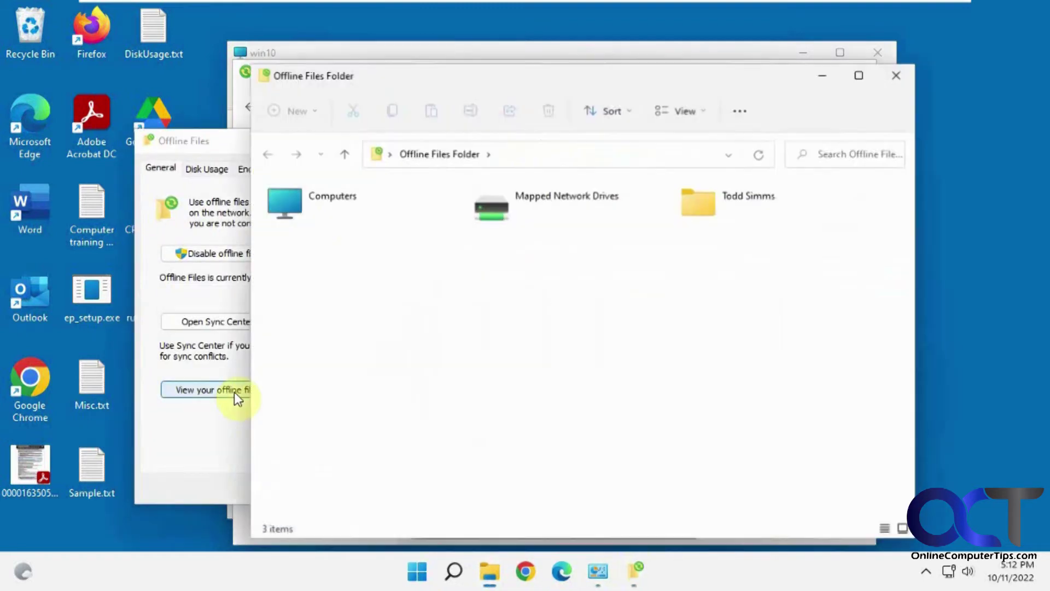
{"action": "double_click", "coordinate": [325, 199]}
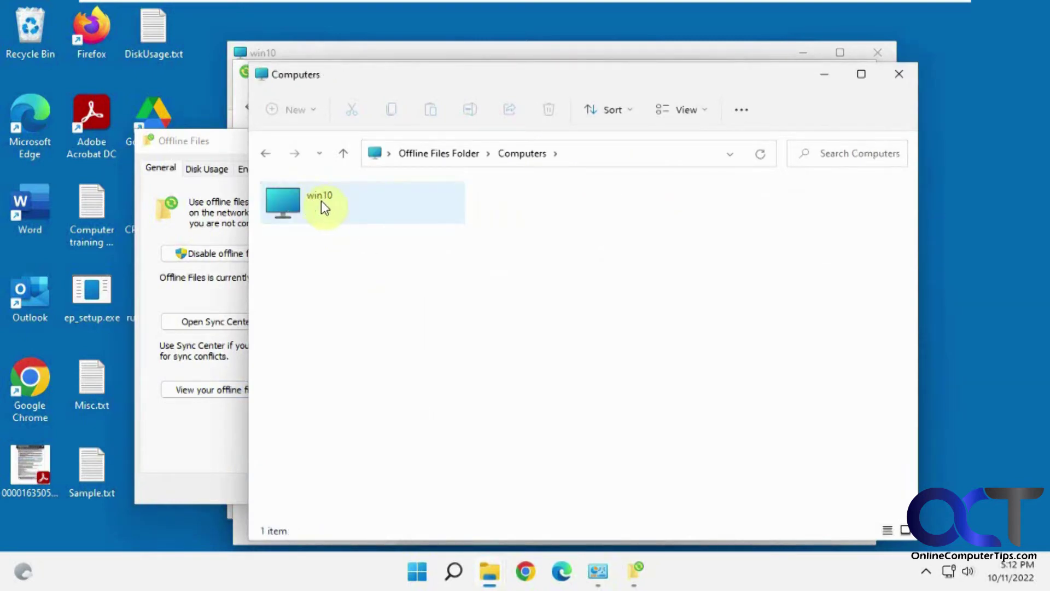
{"action": "double_click", "coordinate": [321, 202]}
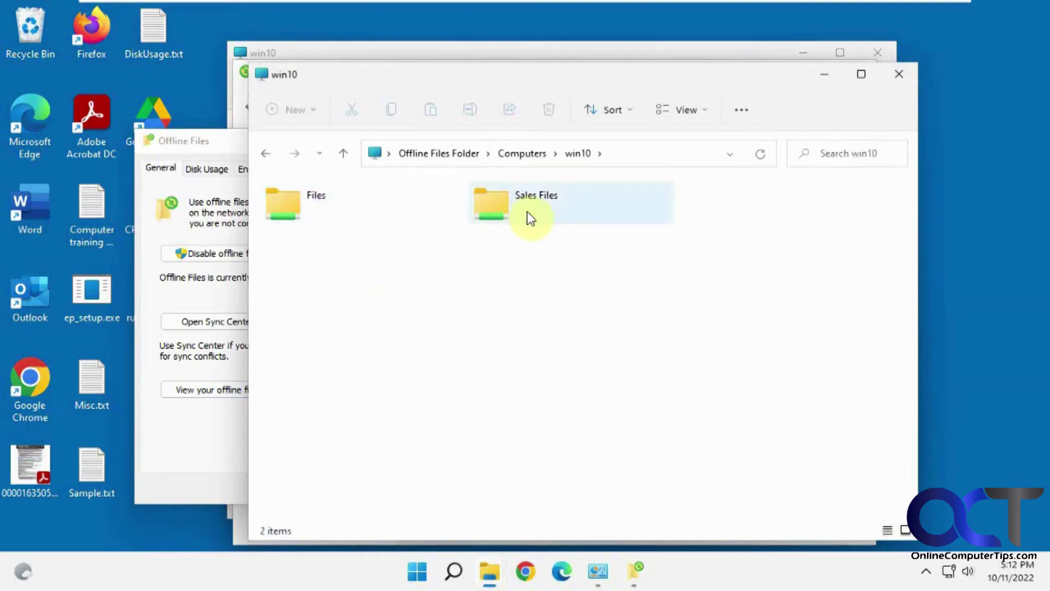
{"action": "double_click", "coordinate": [513, 216]}
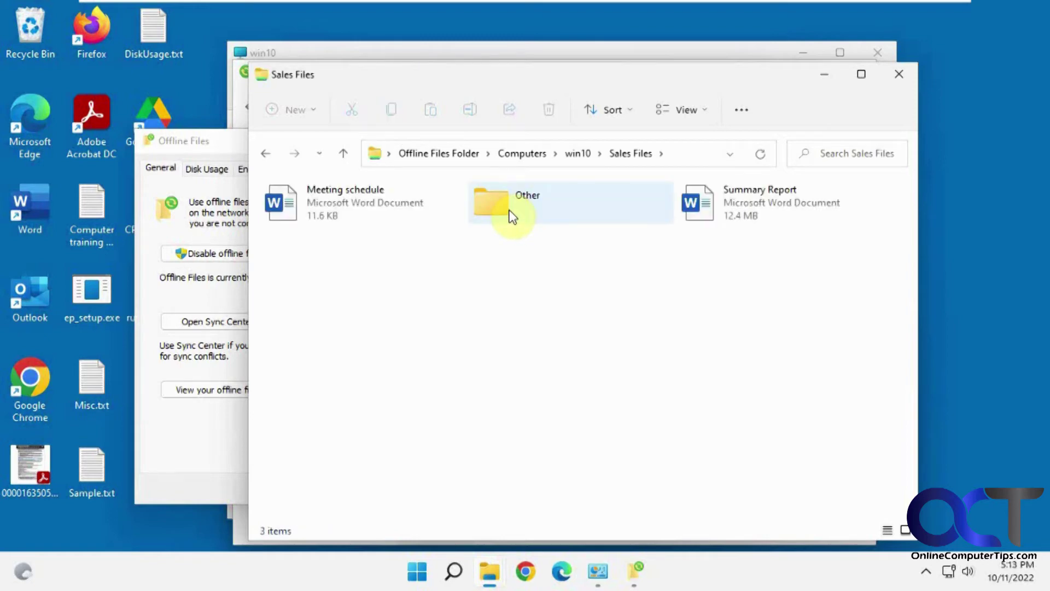
{"action": "double_click", "coordinate": [513, 217]}
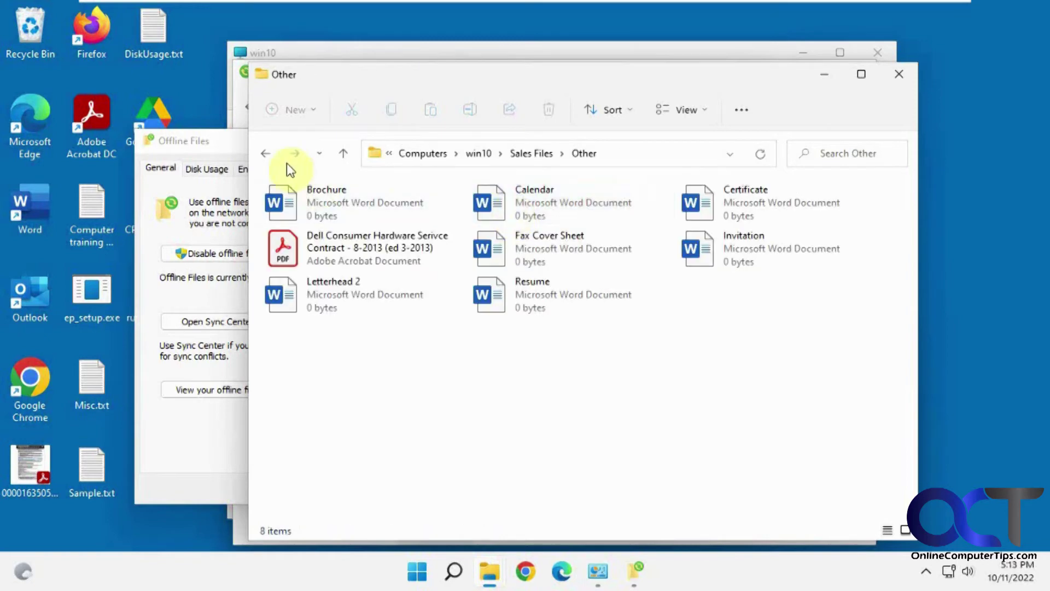
{"action": "left_click", "coordinate": [267, 154]}
{"action": "left_click", "coordinate": [517, 265]}
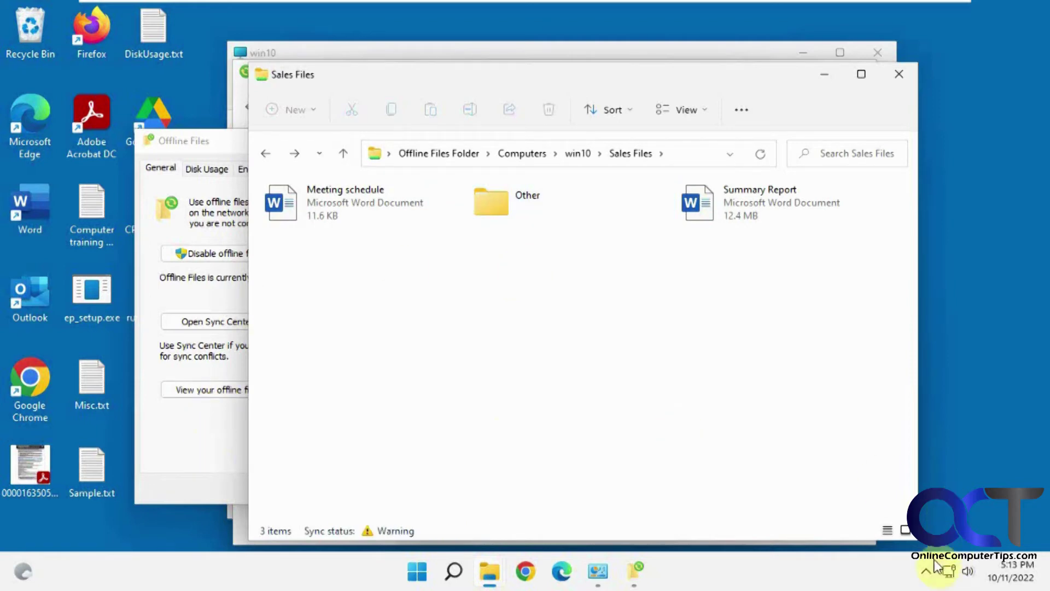
Disable the Ethernet0 adapter under Advanced network settings, then minimize Settings.
{"action": "left_click", "coordinate": [949, 572]}
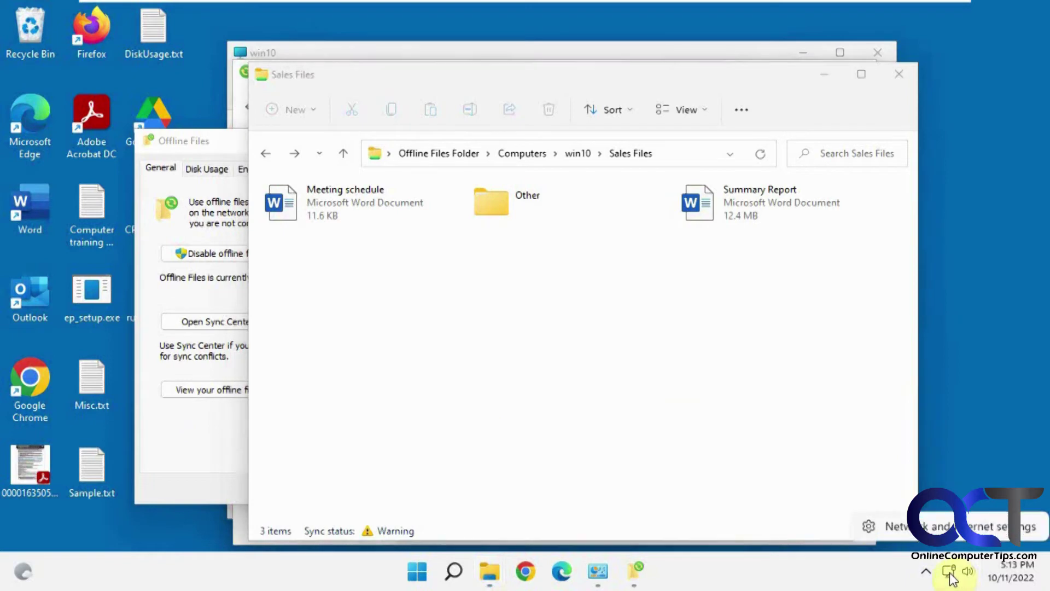
{"action": "left_click", "coordinate": [937, 530]}
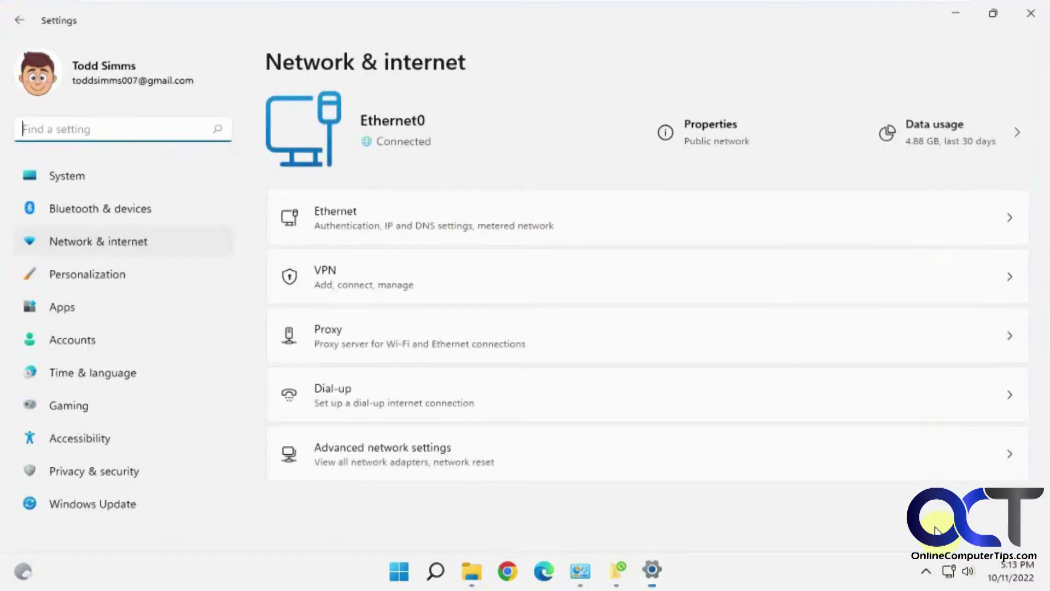
{"action": "left_click", "coordinate": [604, 465]}
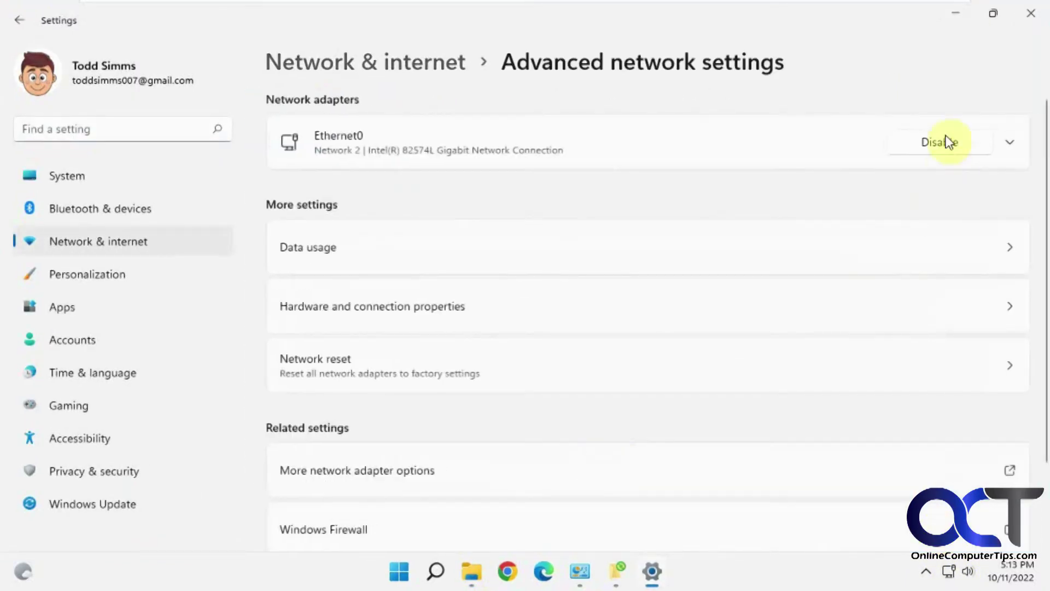
{"action": "left_click", "coordinate": [949, 142]}
{"action": "left_click", "coordinate": [959, 16]}
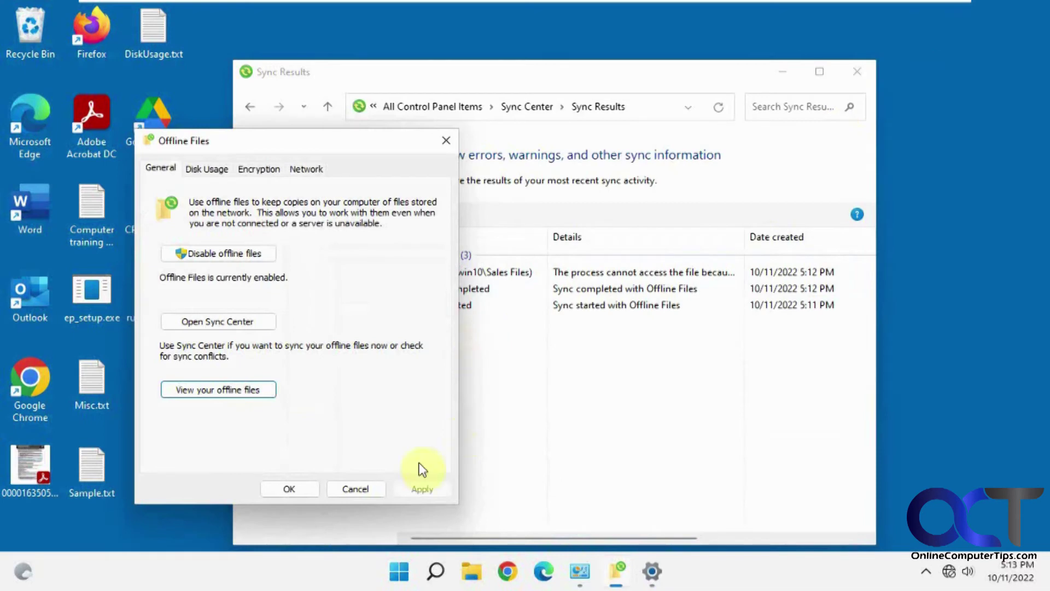
Review the Offline Files dialog's Disk Usage, Encryption and Network tabs, ending on General.
{"action": "left_click", "coordinate": [214, 174]}
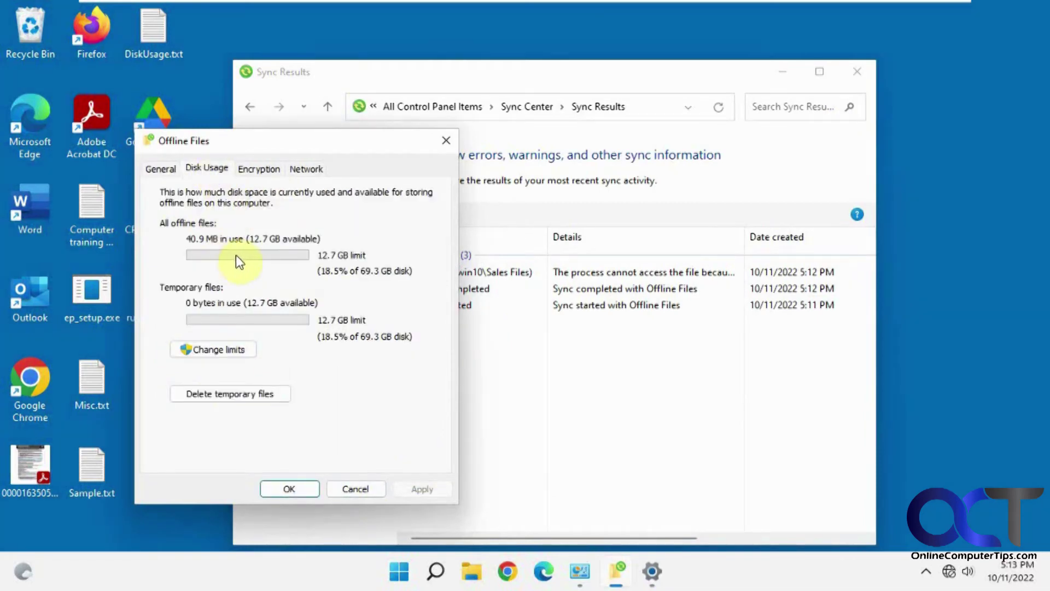
{"action": "left_click", "coordinate": [257, 172]}
{"action": "left_click", "coordinate": [301, 166]}
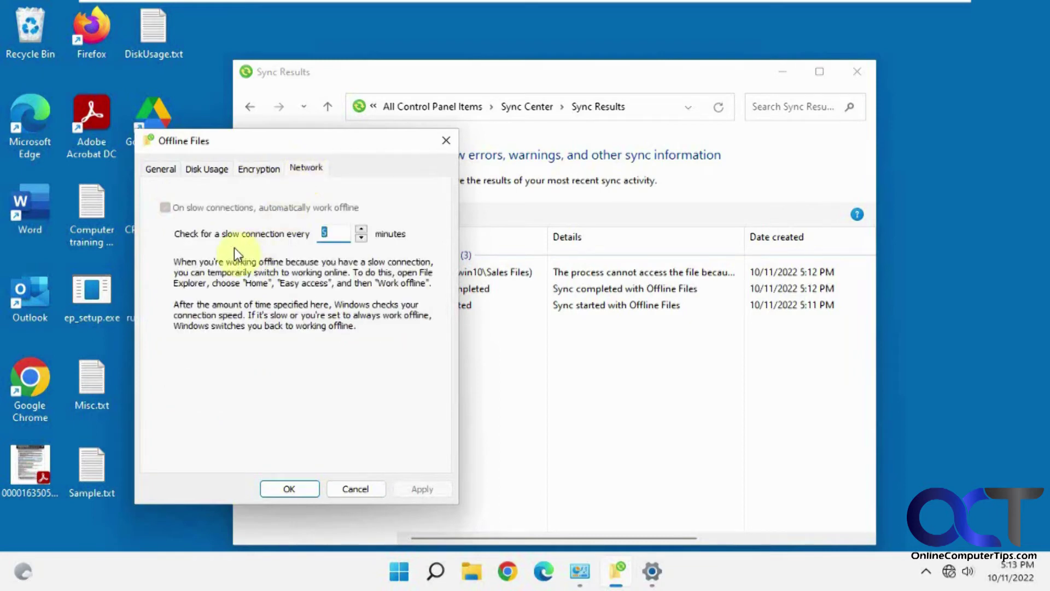
{"action": "left_click", "coordinate": [257, 170]}
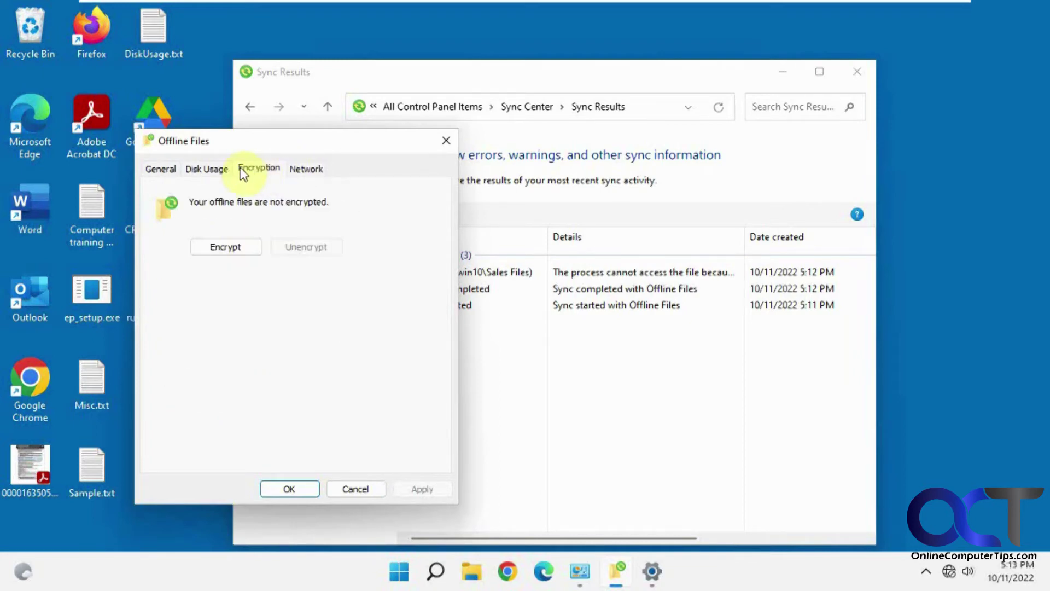
{"action": "left_click", "coordinate": [211, 167]}
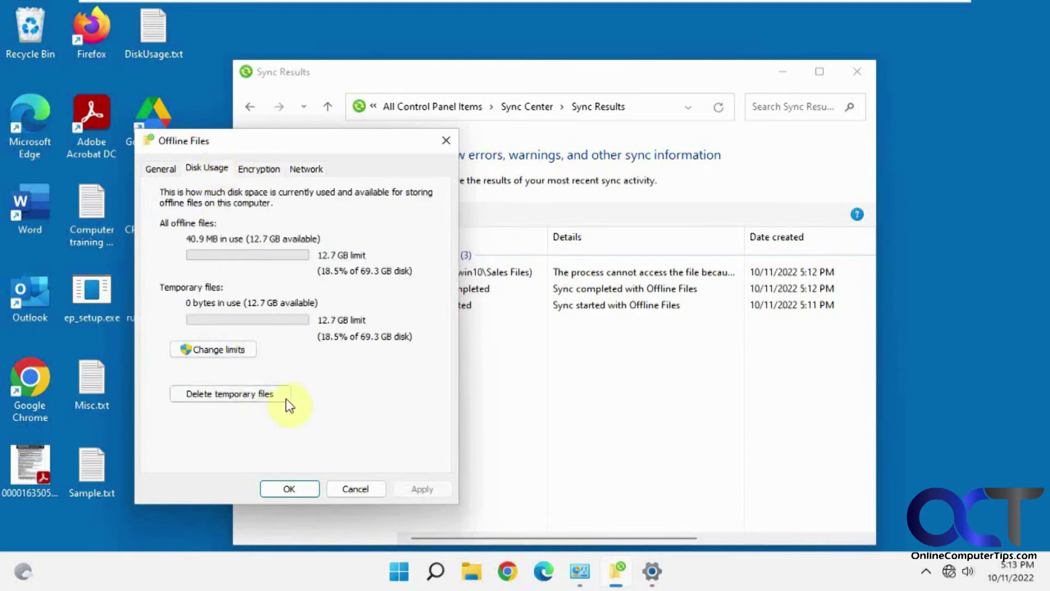
{"action": "left_click", "coordinate": [164, 169]}
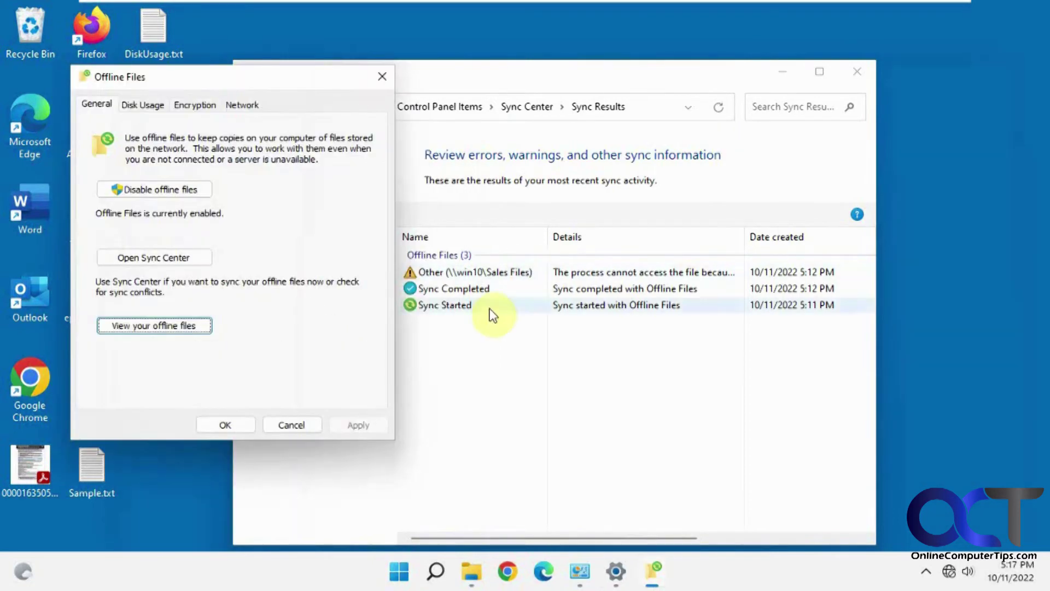
Browse the offline Computers > win10 > Sales Files copy and open Meeting schedule in Word.
{"action": "left_click", "coordinate": [176, 327]}
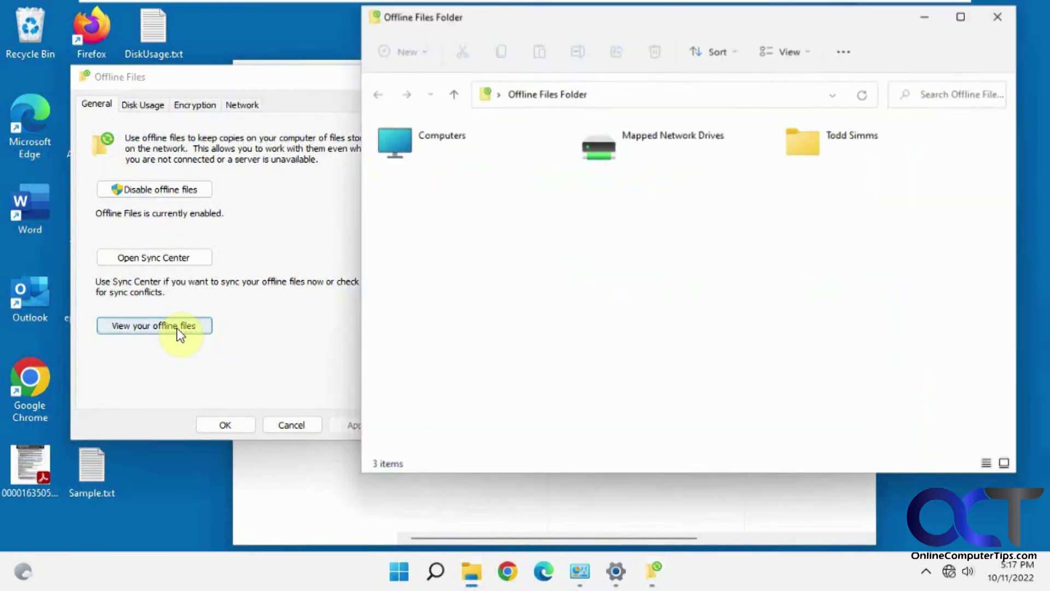
{"action": "double_click", "coordinate": [432, 143]}
{"action": "double_click", "coordinate": [410, 145]}
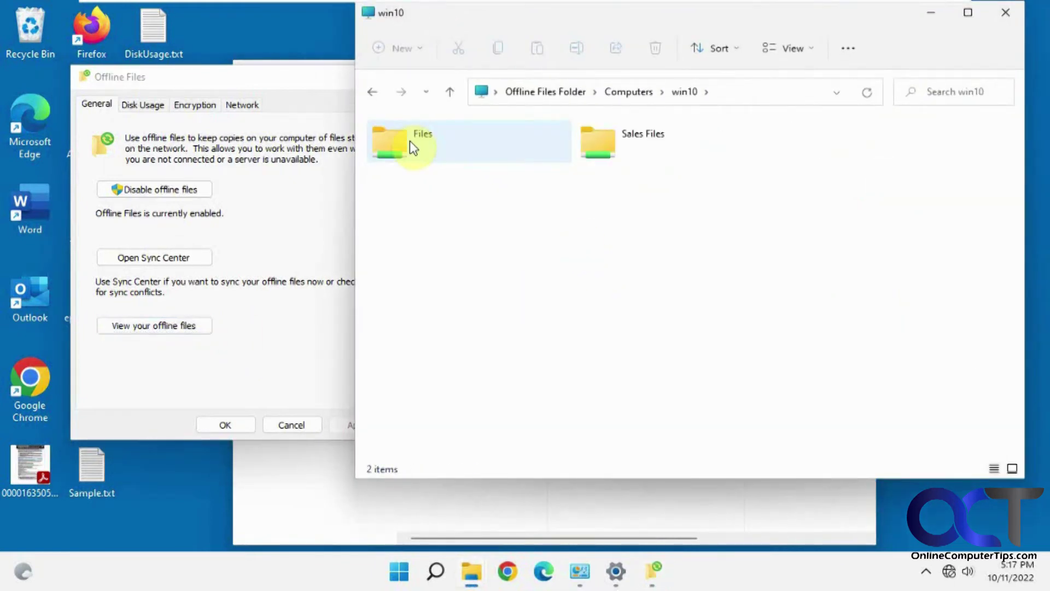
{"action": "double_click", "coordinate": [613, 153]}
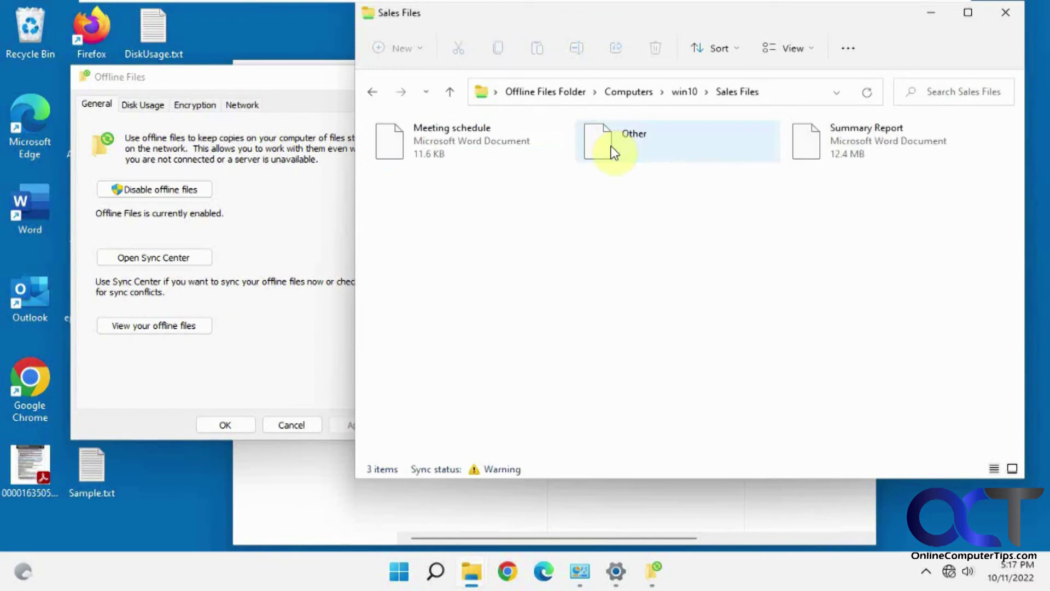
{"action": "double_click", "coordinate": [468, 150]}
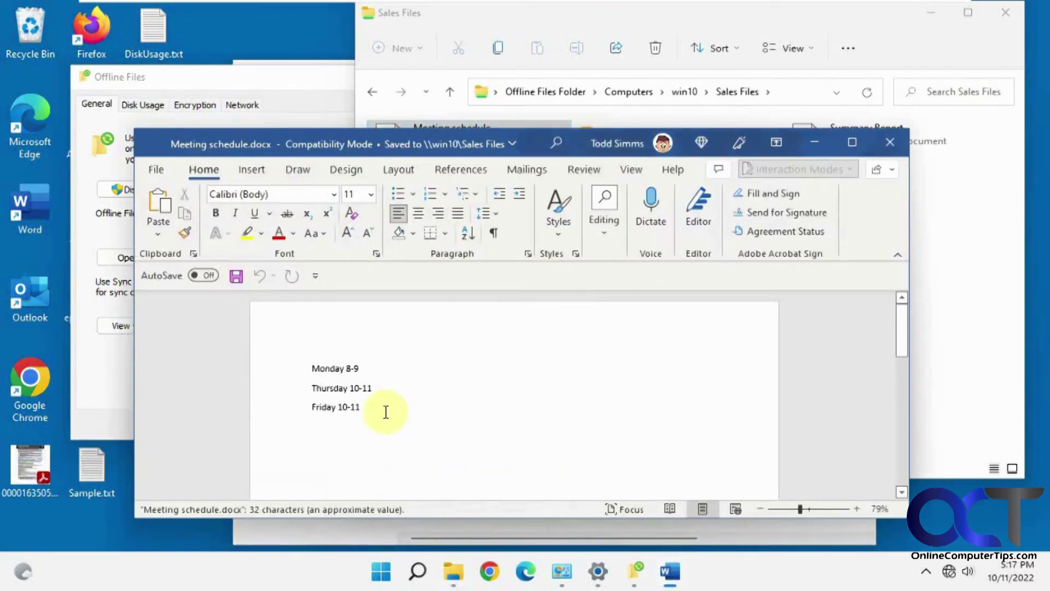
Add a 'Thursday 9-10' line below Friday 10-11, save the document, and close Word.
{"action": "left_click", "coordinate": [384, 409]}
{"action": "key", "text": "Return"}
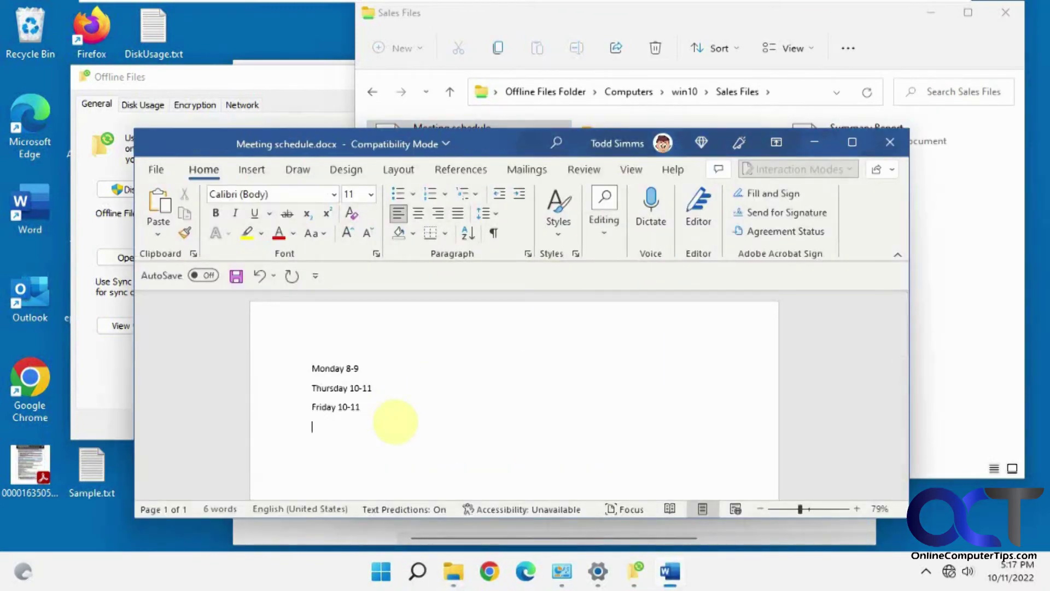
{"action": "type", "text": "Thur"}
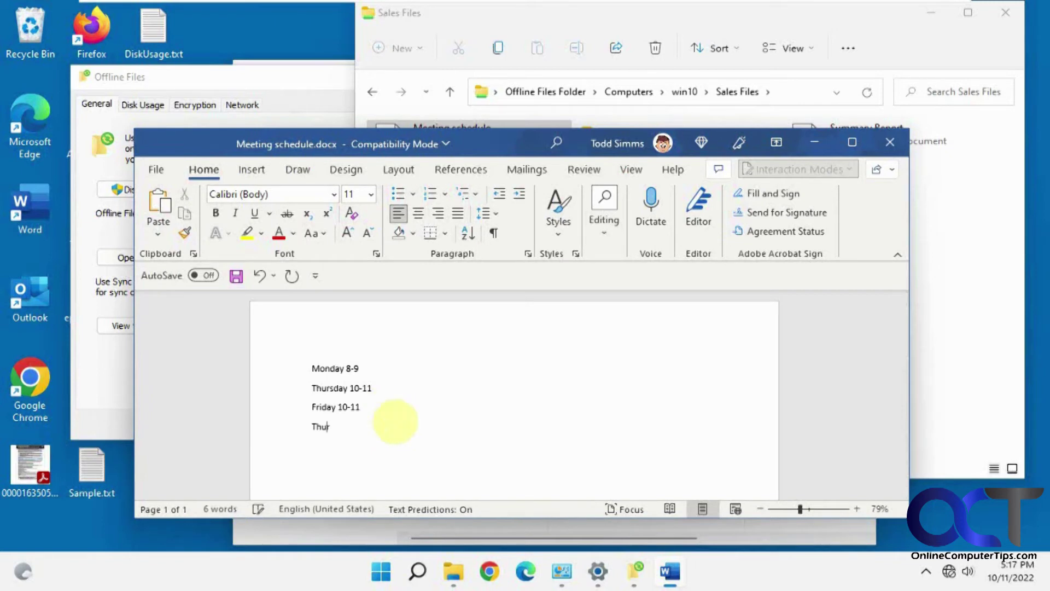
{"action": "type", "text": "day"}
{"action": "type", "text": "sday"}
{"action": "type", "text": " 9-10"}
{"action": "left_click", "coordinate": [149, 170]}
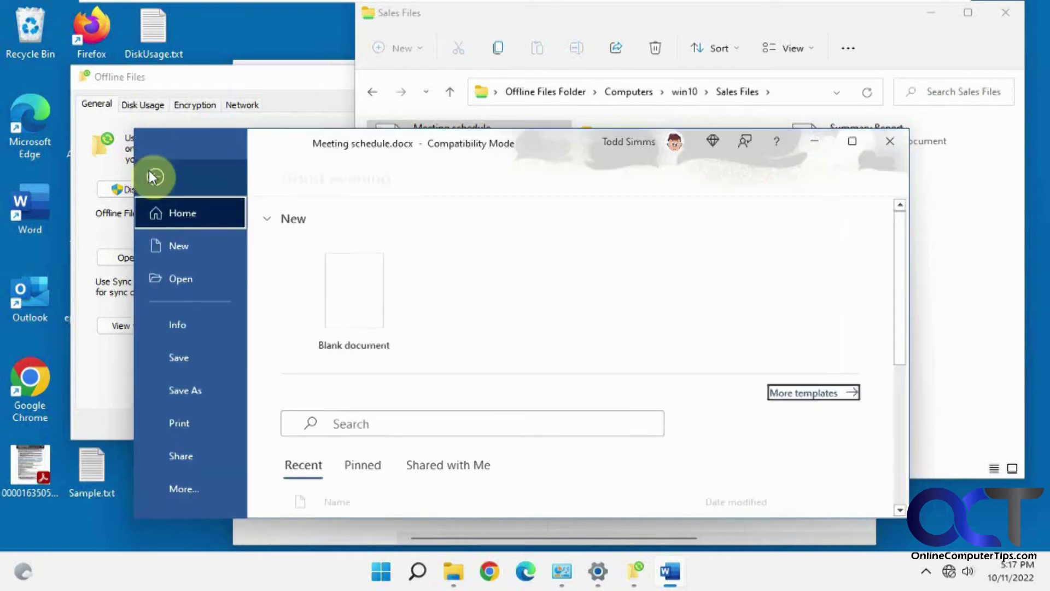
{"action": "left_click", "coordinate": [173, 339]}
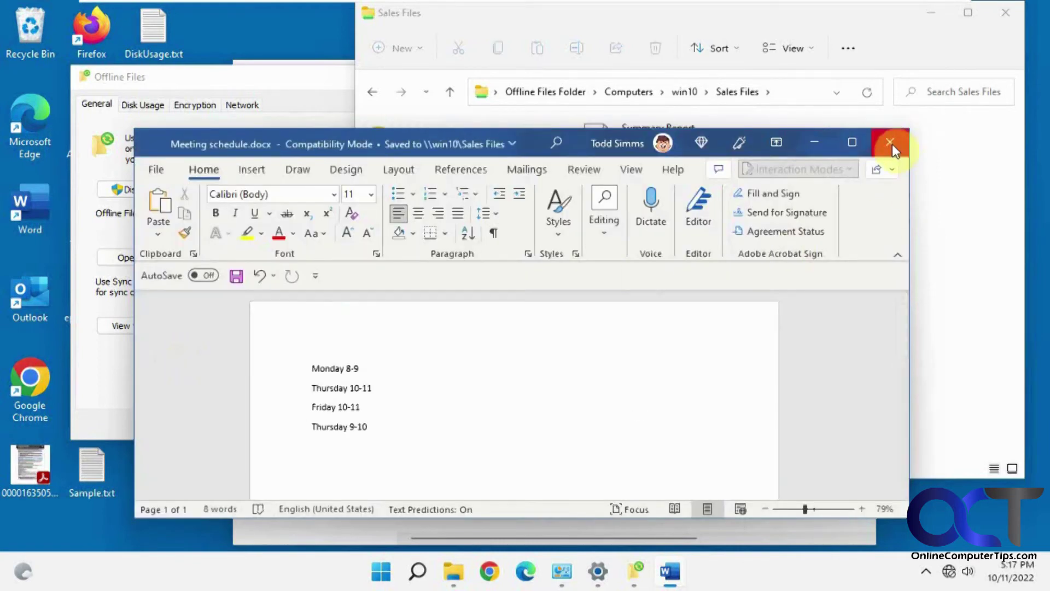
{"action": "left_click", "coordinate": [891, 143]}
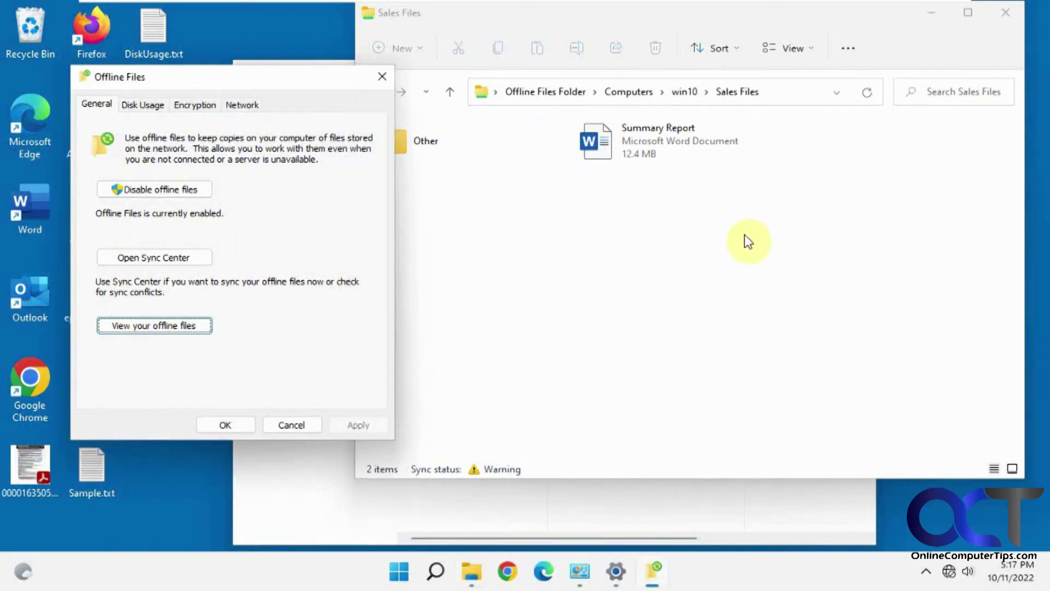
Re-enable the Ethernet0 adapter under Advanced network settings, then minimize Settings.
{"action": "left_click", "coordinate": [949, 571]}
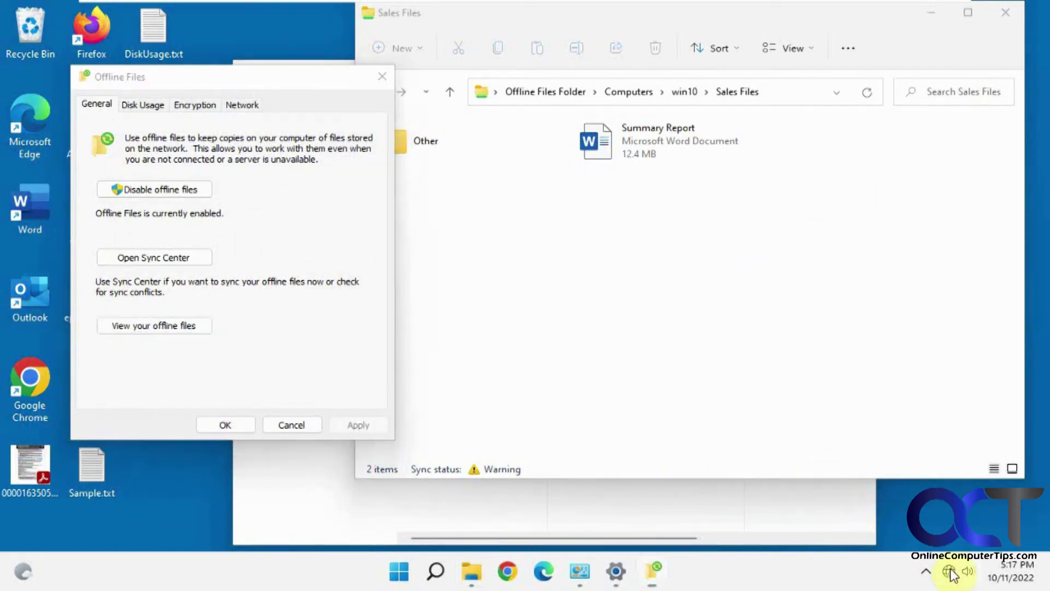
{"action": "left_click", "coordinate": [944, 527]}
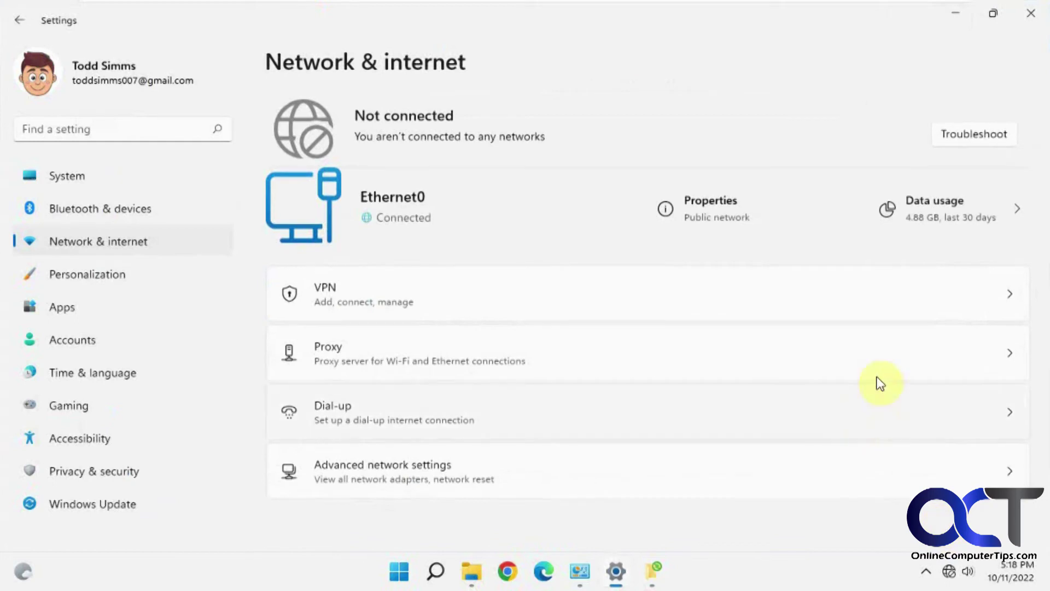
{"action": "left_click", "coordinate": [705, 460]}
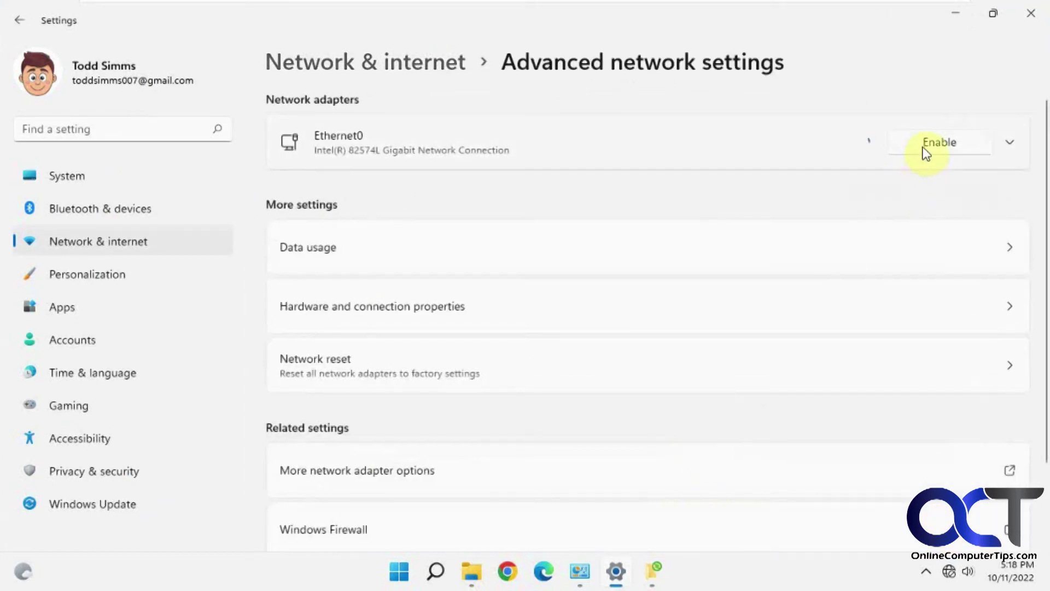
{"action": "left_click", "coordinate": [923, 150]}
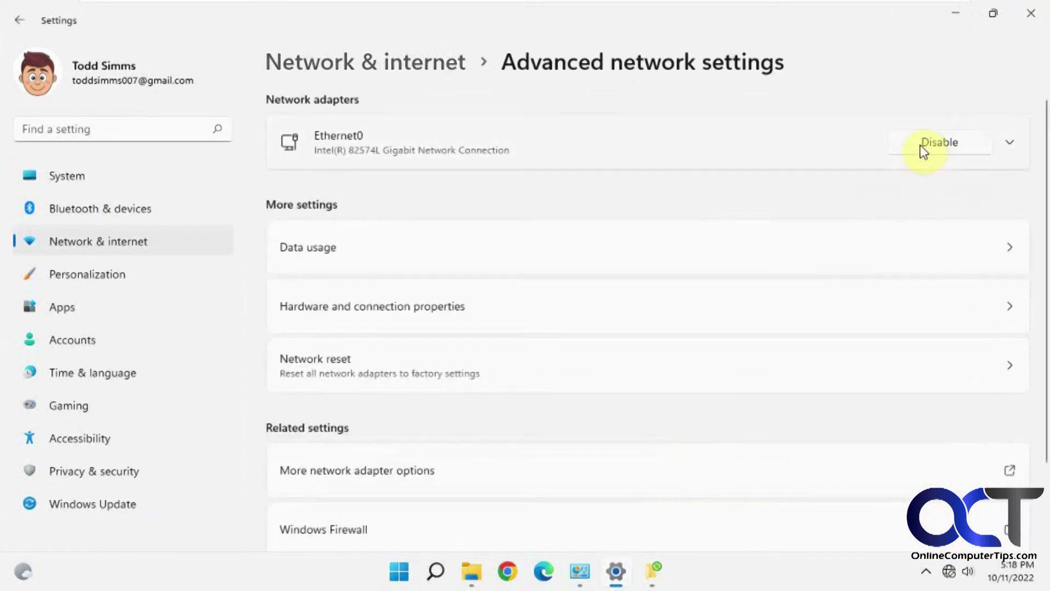
{"action": "left_click", "coordinate": [956, 13]}
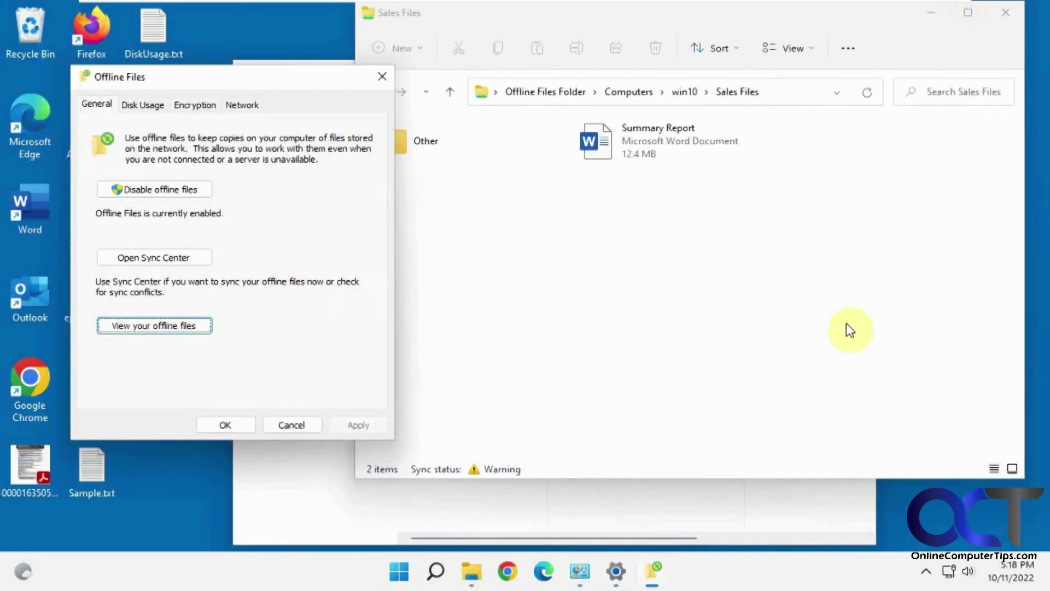
Close the Offline Files dialog, browse to \\win10\Sales Files, and open Meeting schedule.docx.
{"action": "left_click", "coordinate": [286, 430]}
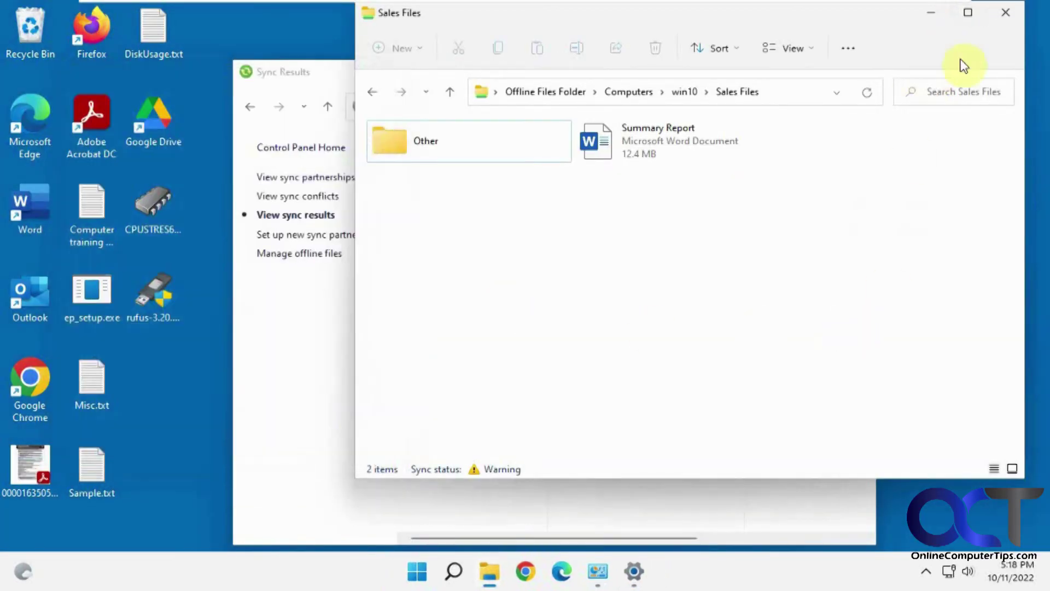
{"action": "left_click", "coordinate": [817, 94]}
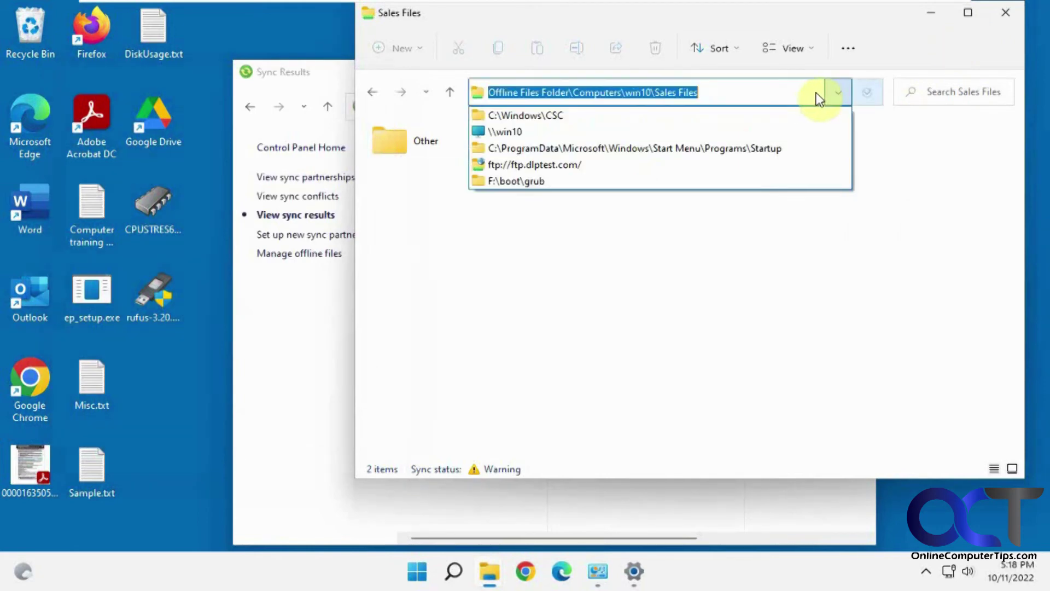
{"action": "left_click", "coordinate": [533, 137]}
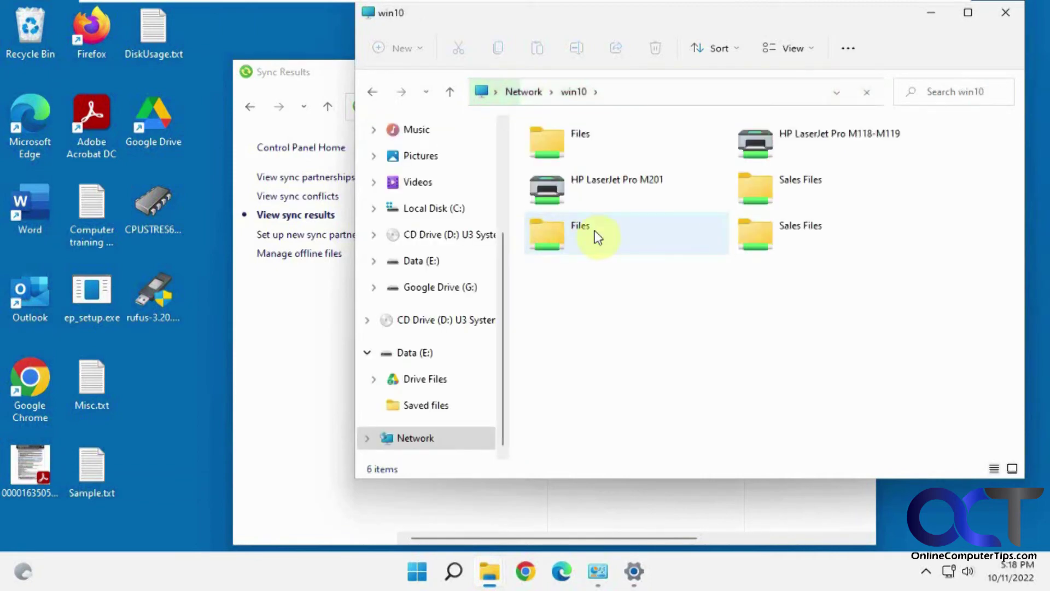
{"action": "double_click", "coordinate": [780, 231]}
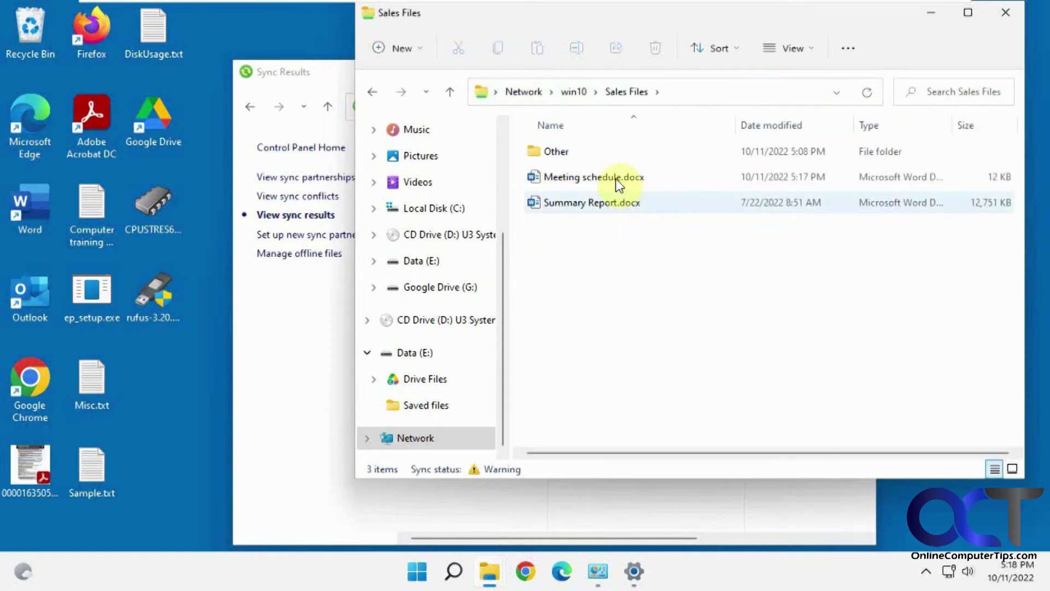
{"action": "double_click", "coordinate": [617, 177]}
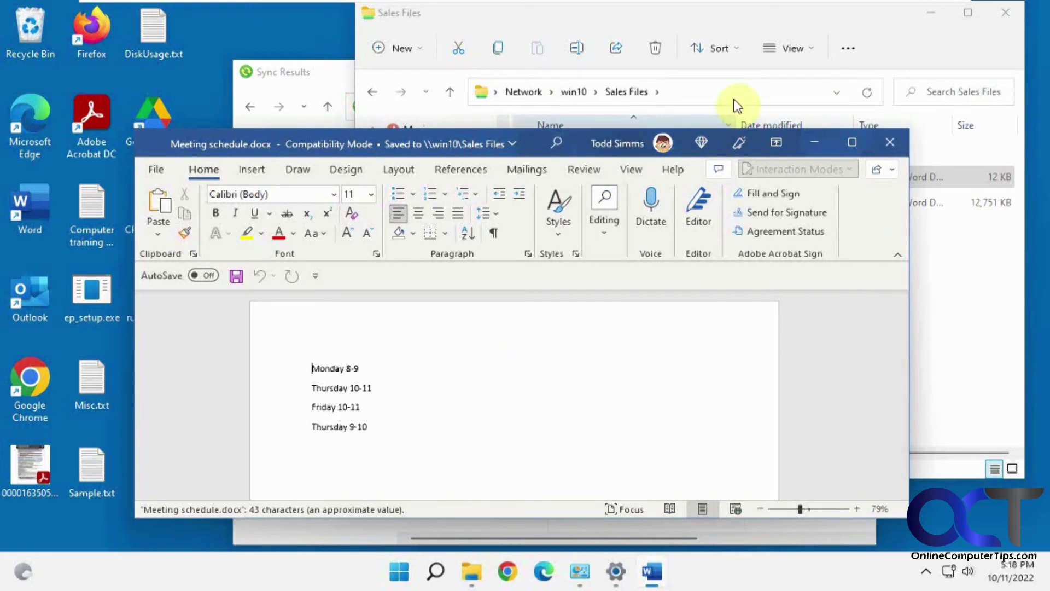
{"action": "left_click", "coordinate": [745, 88]}
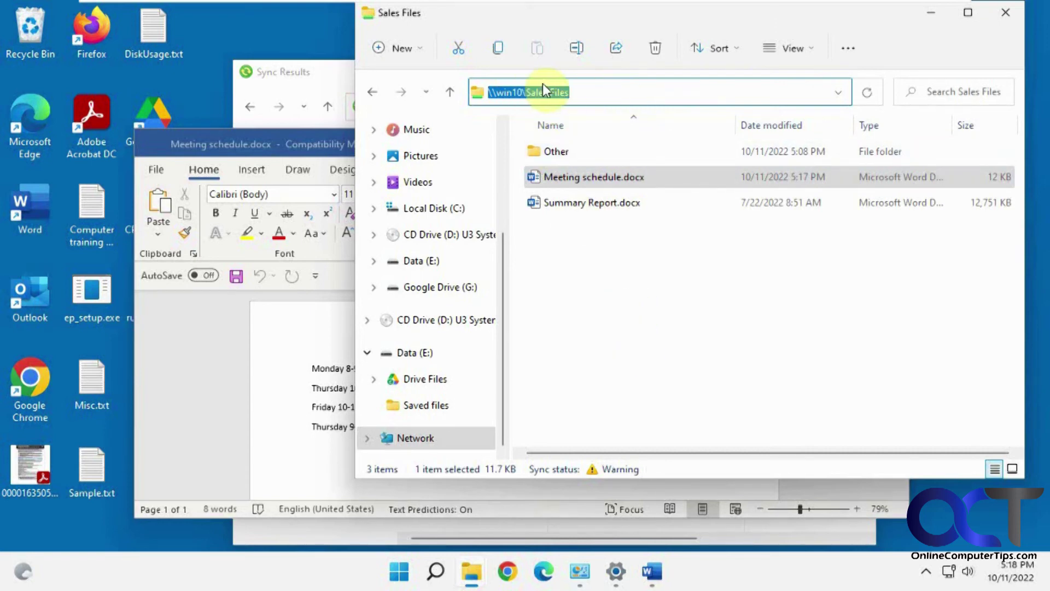
In a new Explorer window, try opening C:\Windows\CSC and dismiss the access-denied message.
{"action": "right_click", "coordinate": [474, 572]}
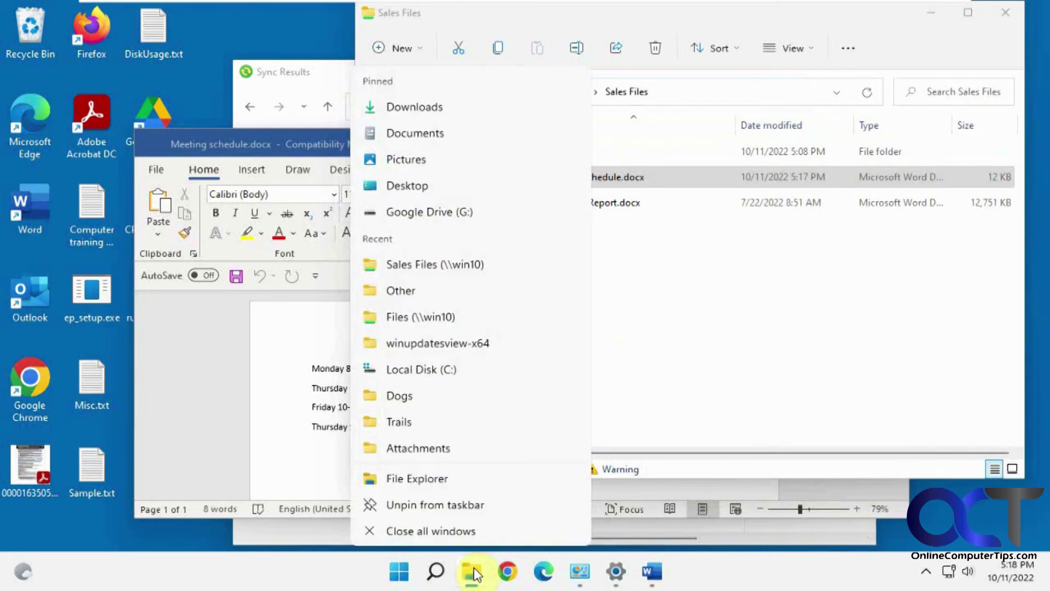
{"action": "left_click", "coordinate": [421, 477]}
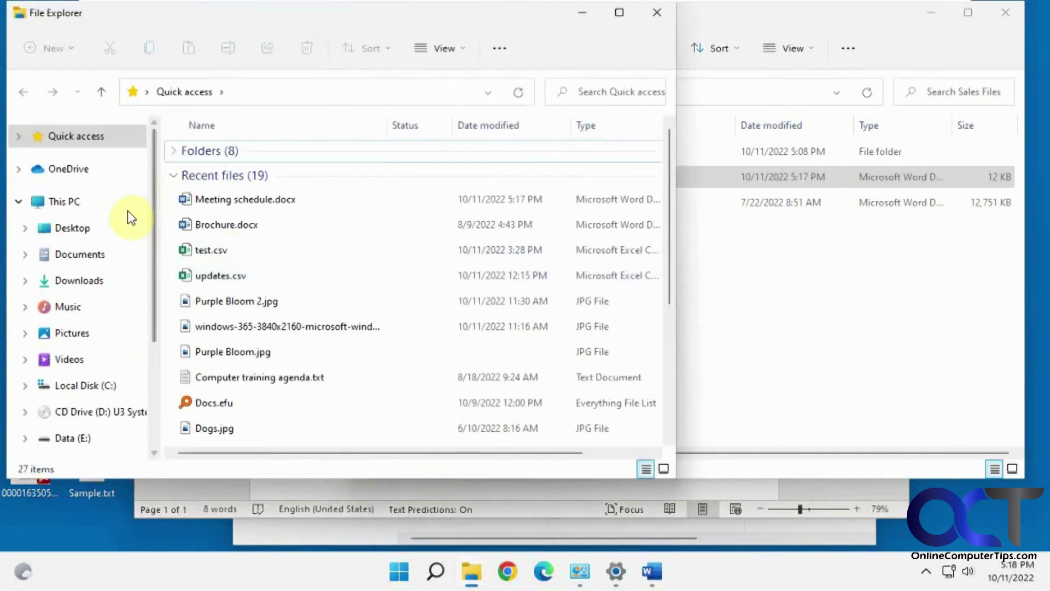
{"action": "left_click", "coordinate": [99, 386]}
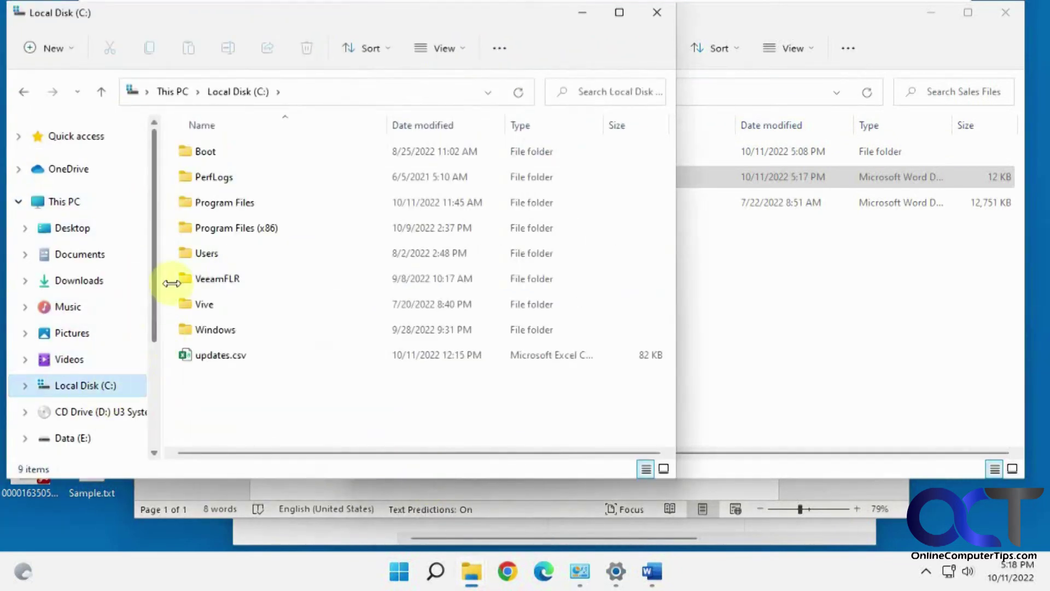
{"action": "double_click", "coordinate": [223, 328]}
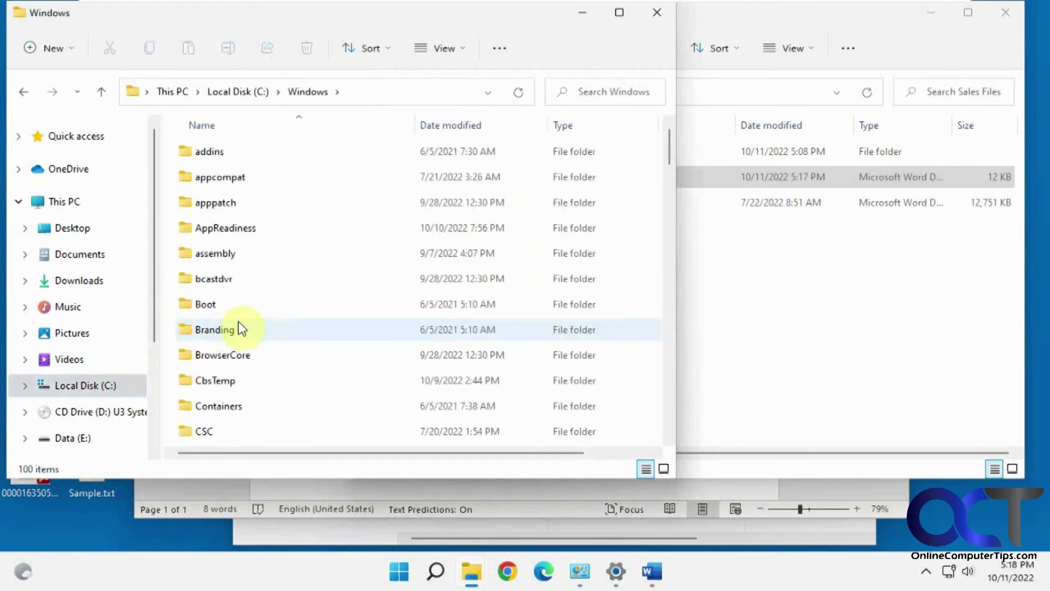
{"action": "scroll", "coordinate": [221, 429], "scroll_direction": "down", "scroll_amount": 1}
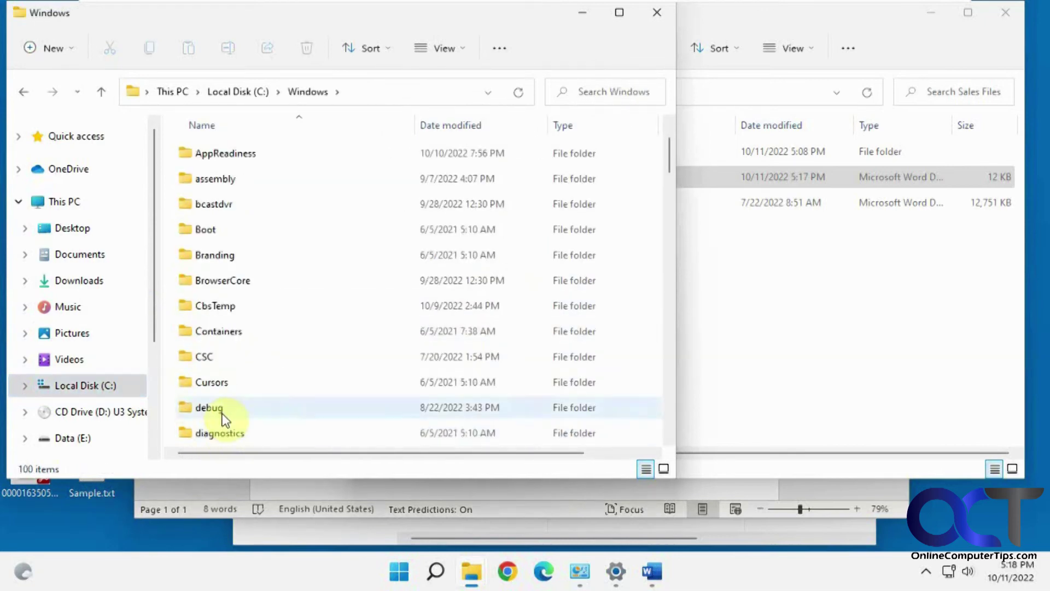
{"action": "double_click", "coordinate": [211, 358]}
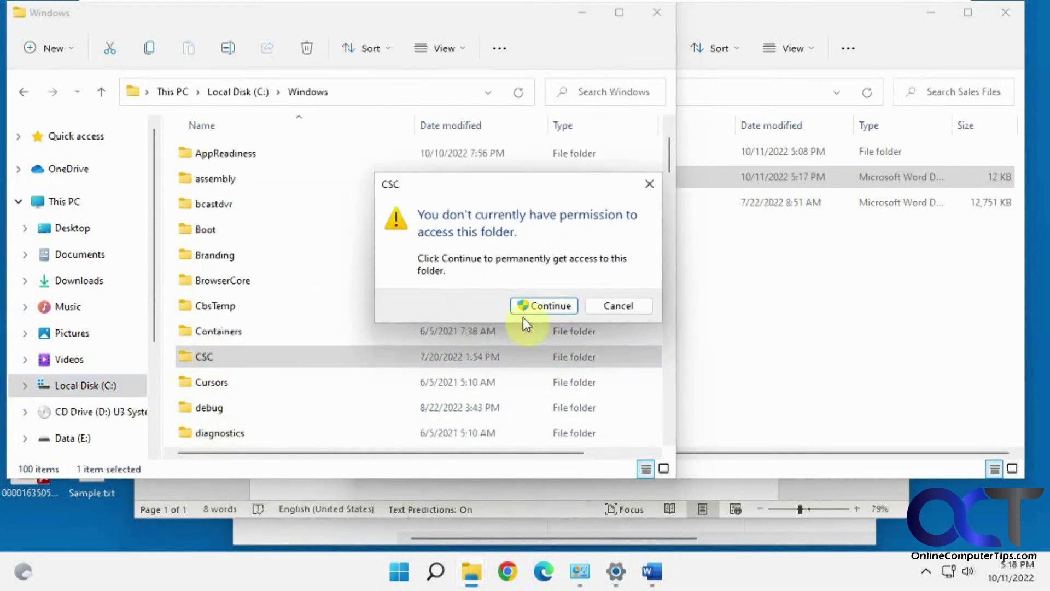
{"action": "left_click", "coordinate": [556, 305]}
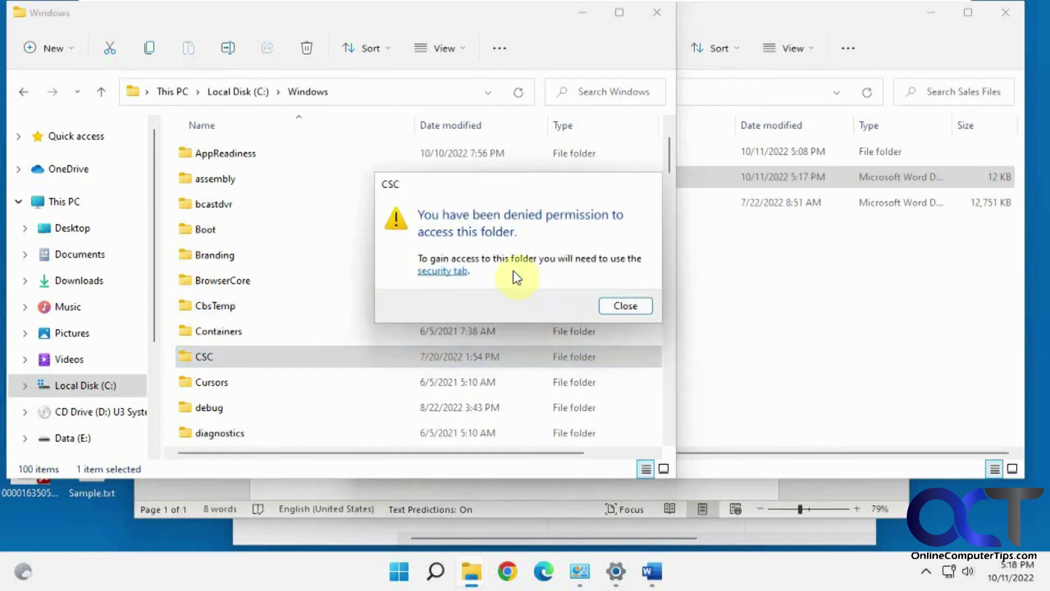
{"action": "left_click", "coordinate": [629, 307]}
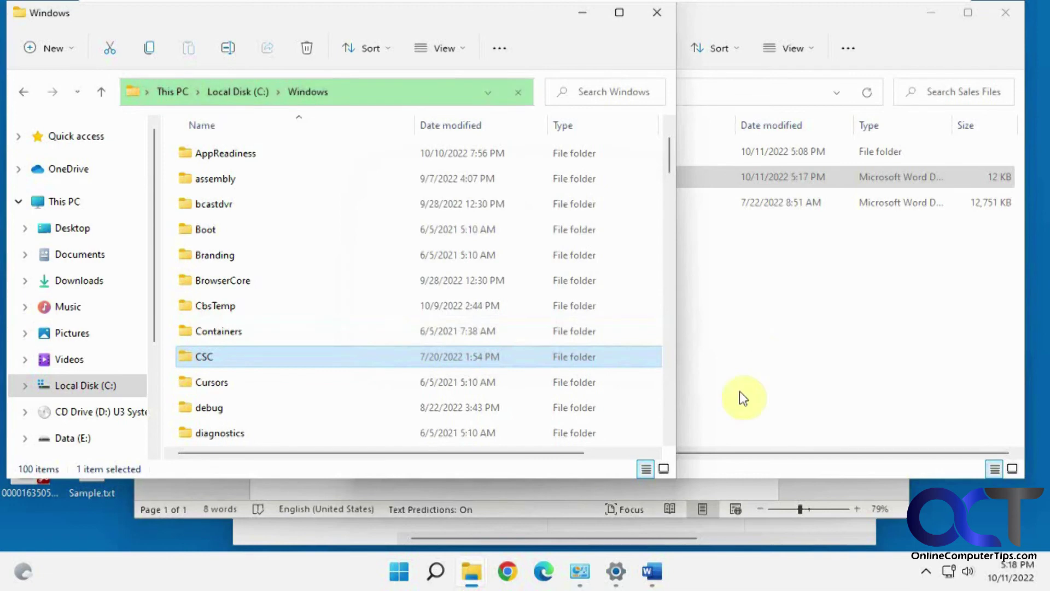
{"action": "left_click", "coordinate": [440, 573]}
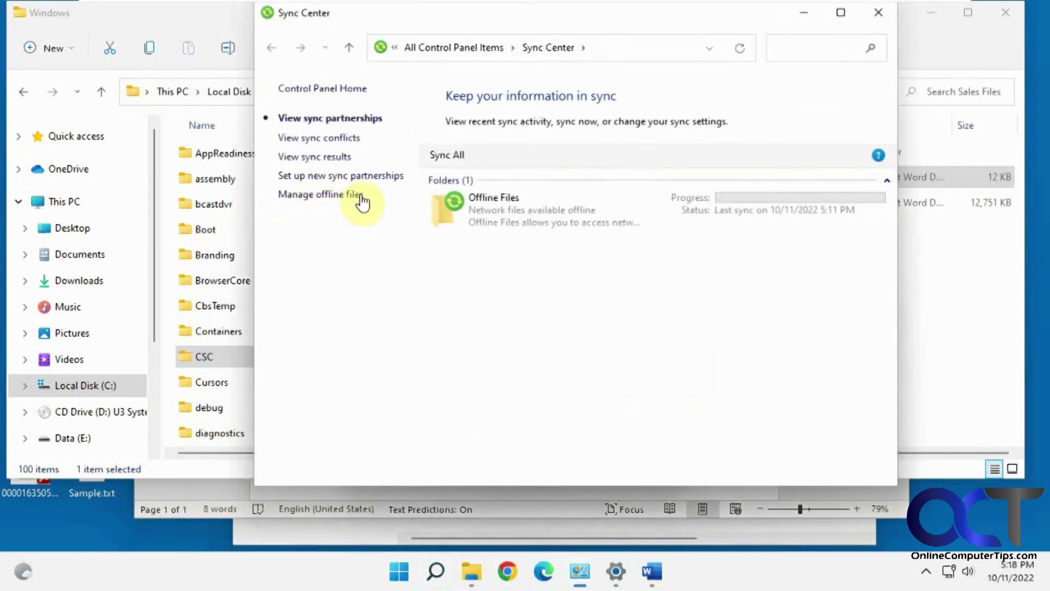
View the locally cached offline files from Sync Center's Manage offline files, then return to the C:\Windows window.
{"action": "left_click", "coordinate": [350, 195]}
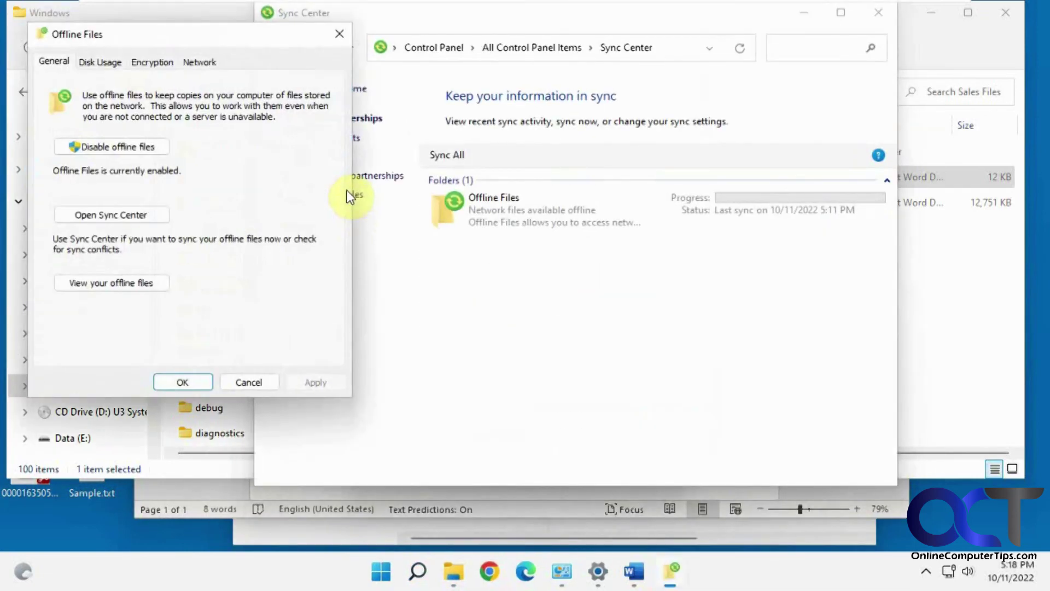
{"action": "left_click", "coordinate": [140, 283]}
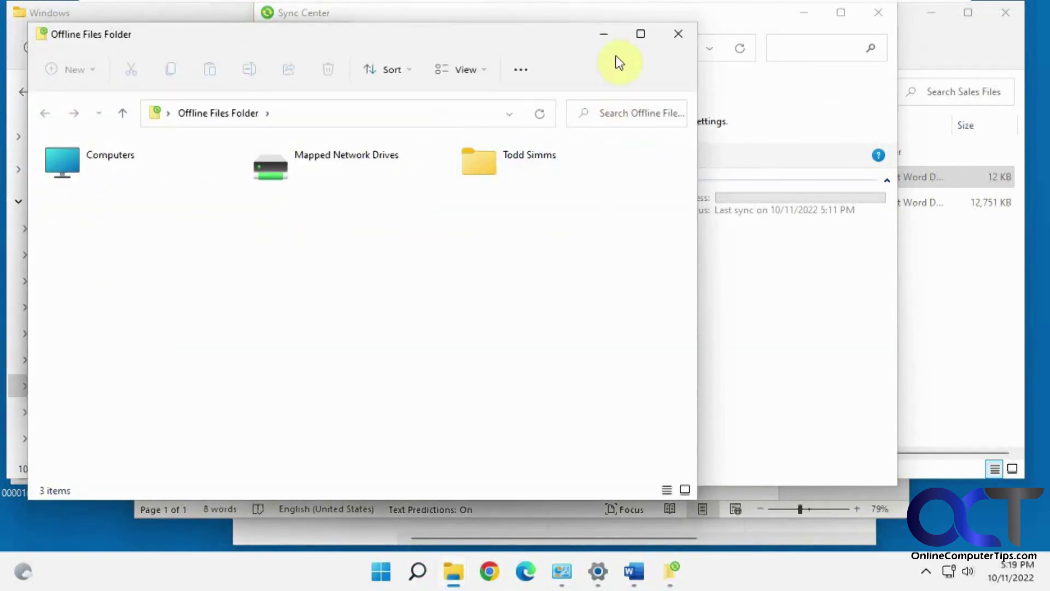
{"action": "left_click", "coordinate": [679, 36]}
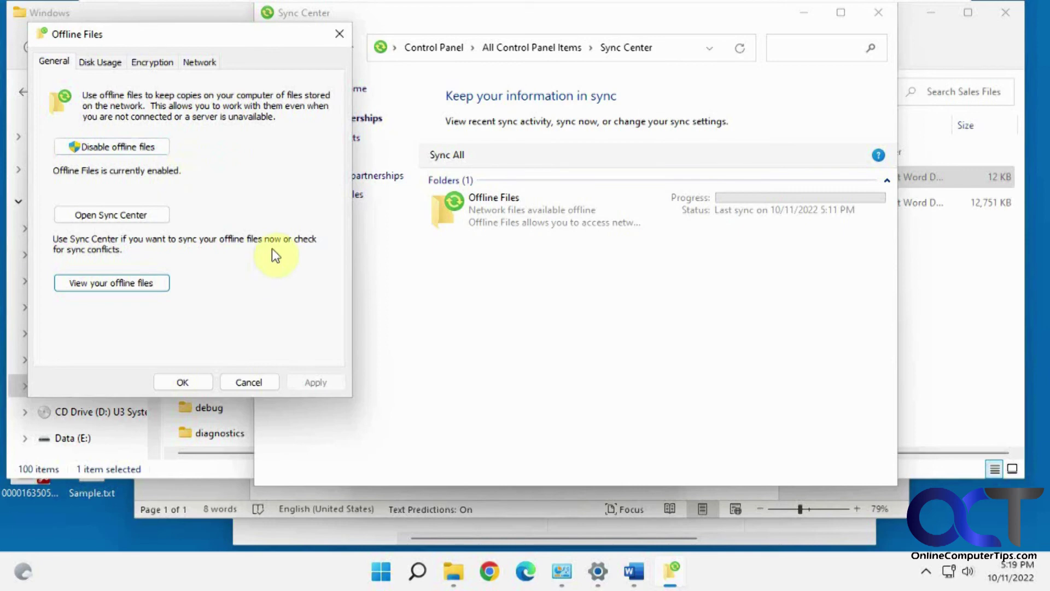
{"action": "left_click", "coordinate": [455, 572]}
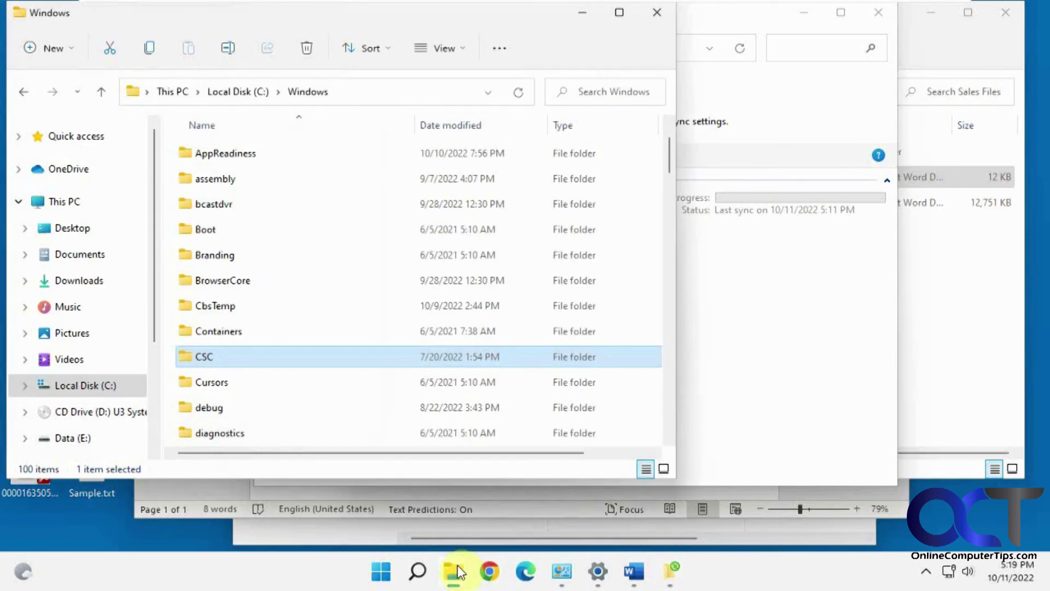
Make the win10 Files share Always available offline, then bring the Offline Files dialog back up.
{"action": "left_click", "coordinate": [458, 566]}
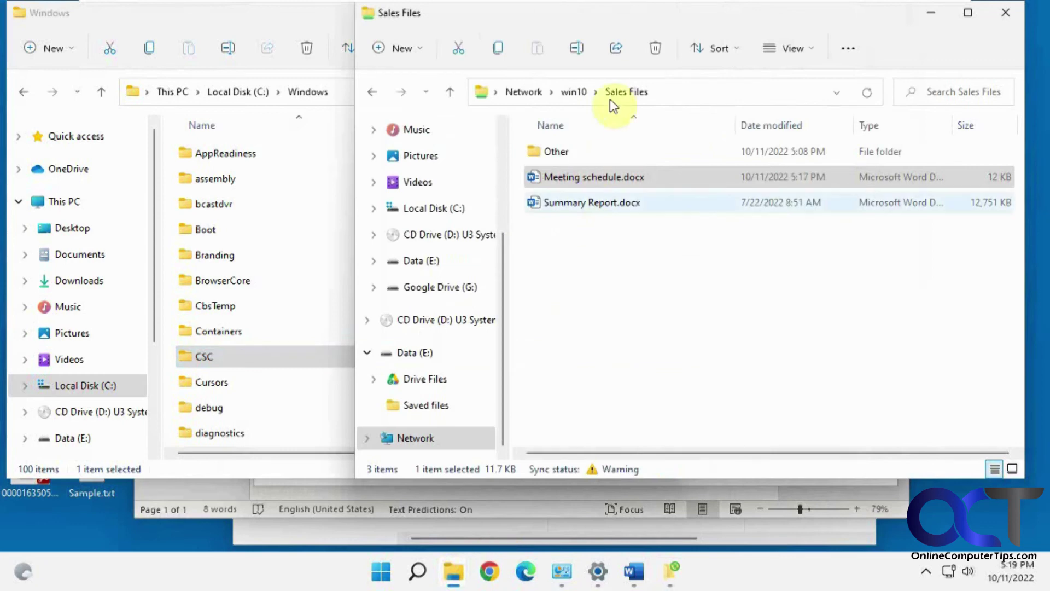
{"action": "left_click", "coordinate": [572, 93]}
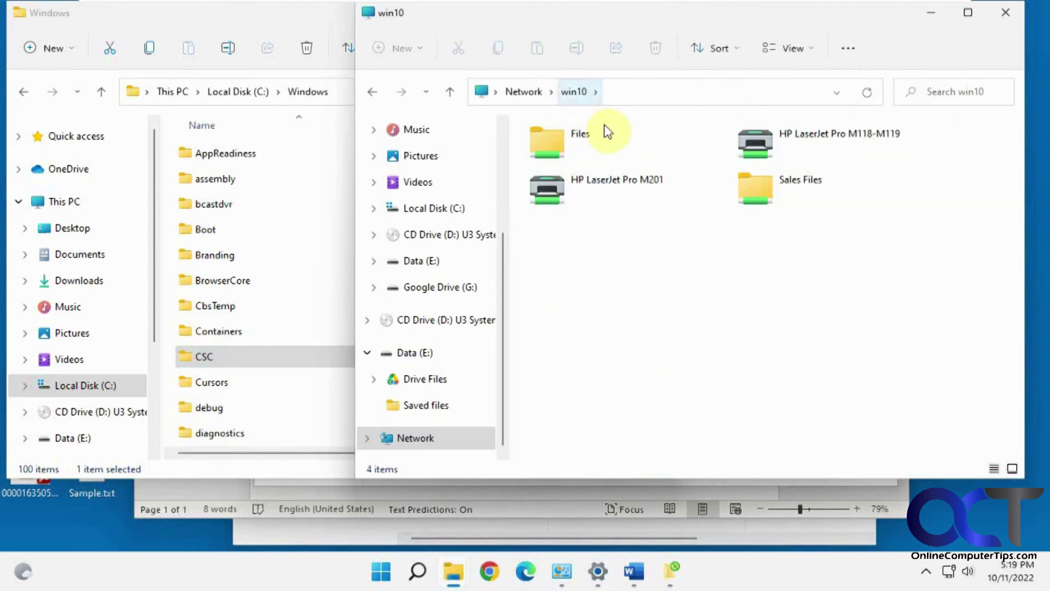
{"action": "right_click", "coordinate": [568, 156]}
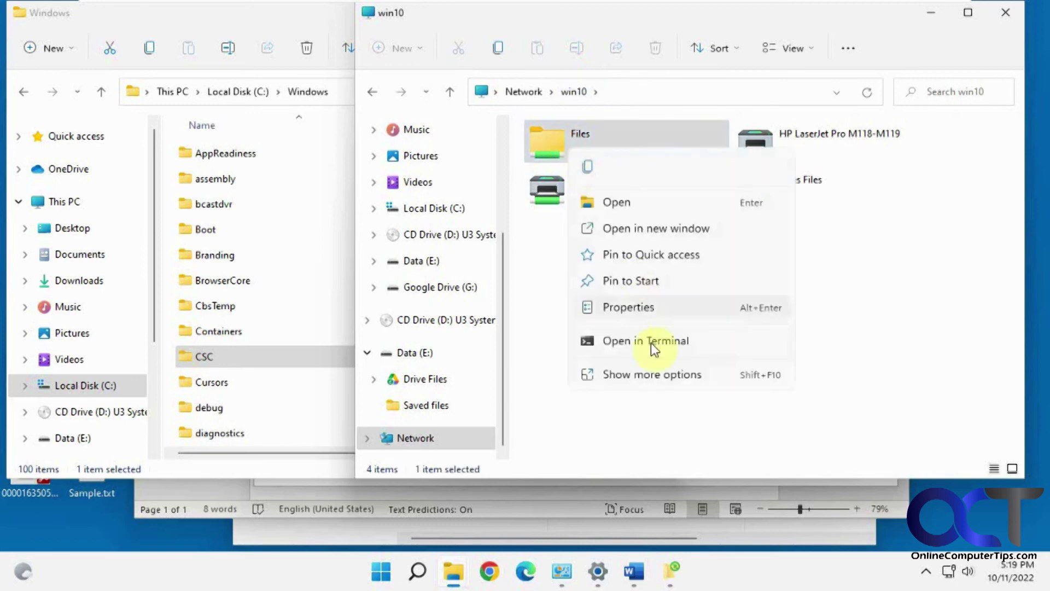
{"action": "left_click", "coordinate": [654, 377]}
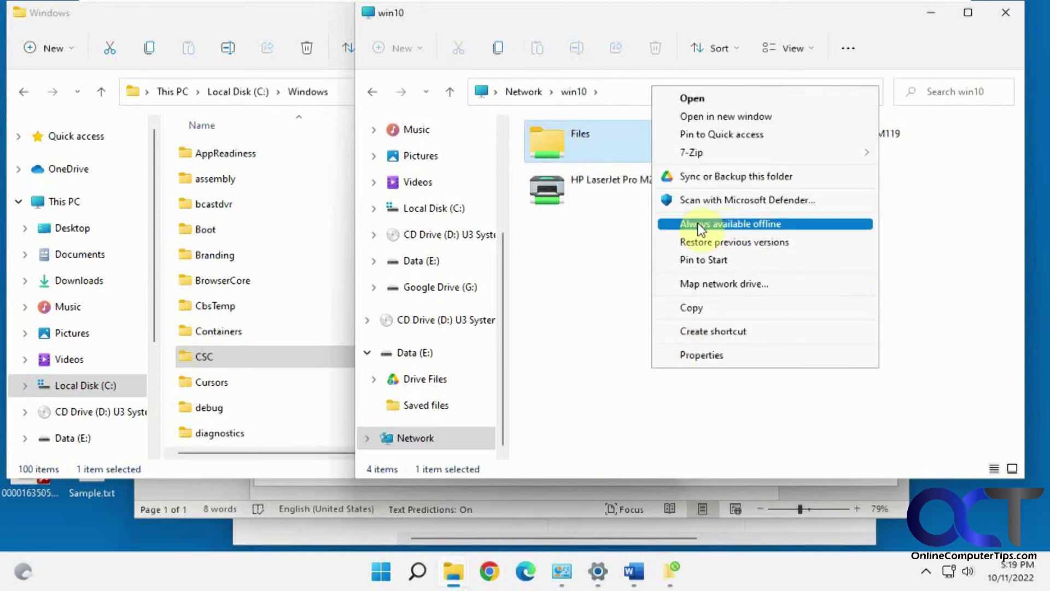
{"action": "left_click", "coordinate": [585, 281]}
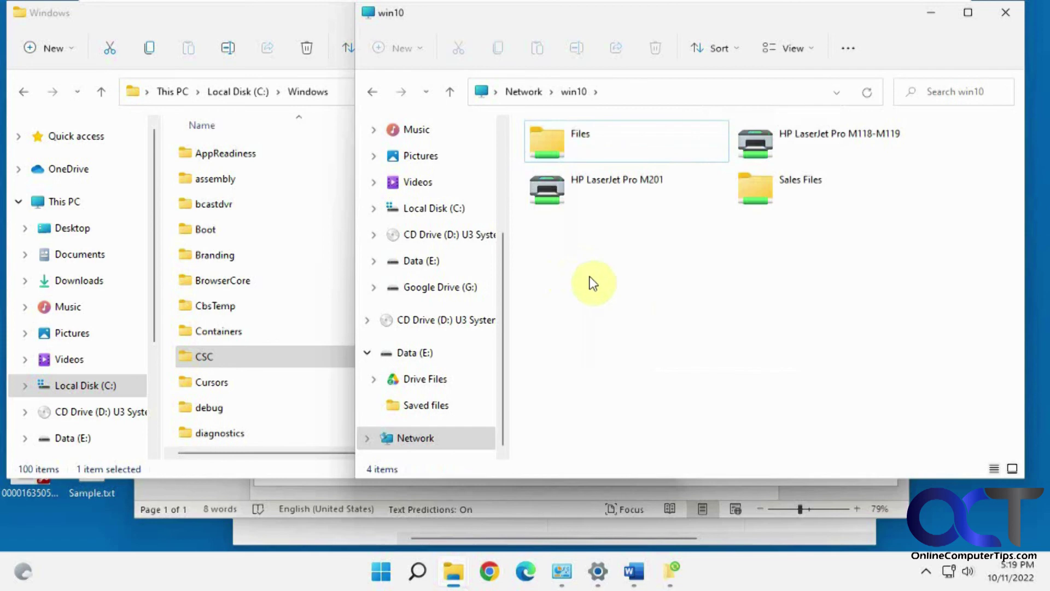
{"action": "left_click", "coordinate": [670, 572]}
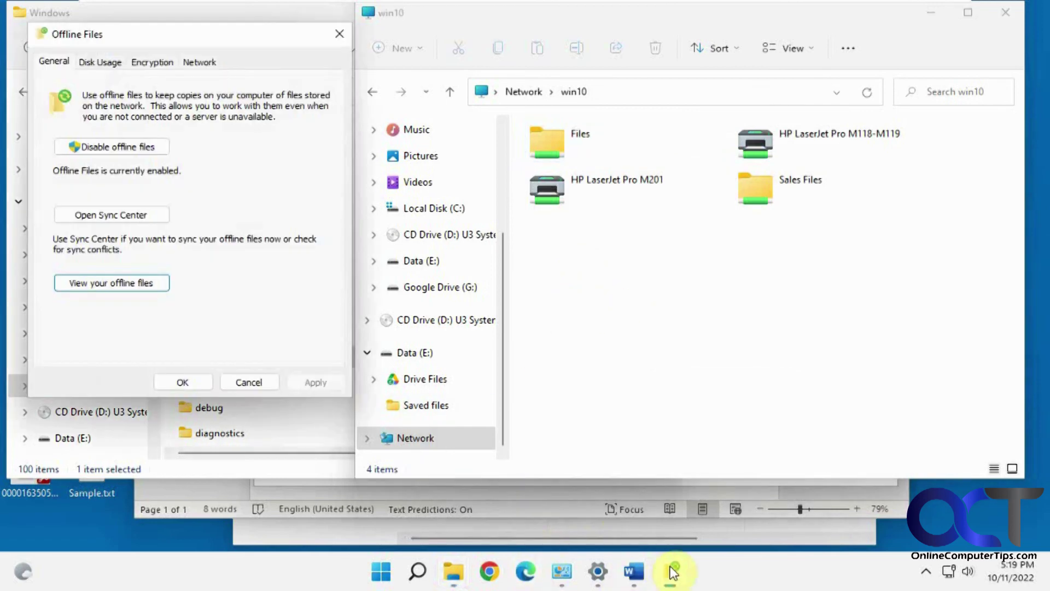